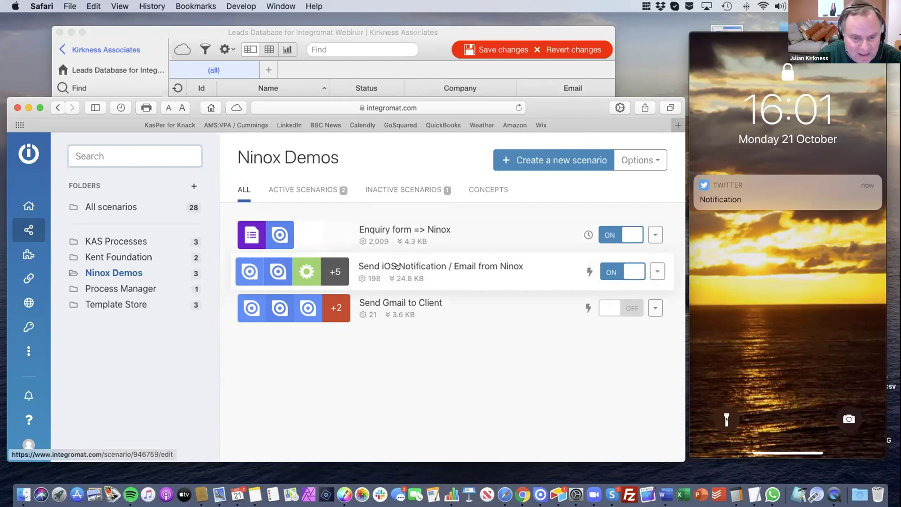
Review the 'Send iOS Notification / Email from Ninox' scenario and return to the scenarios list.
click(398, 267)
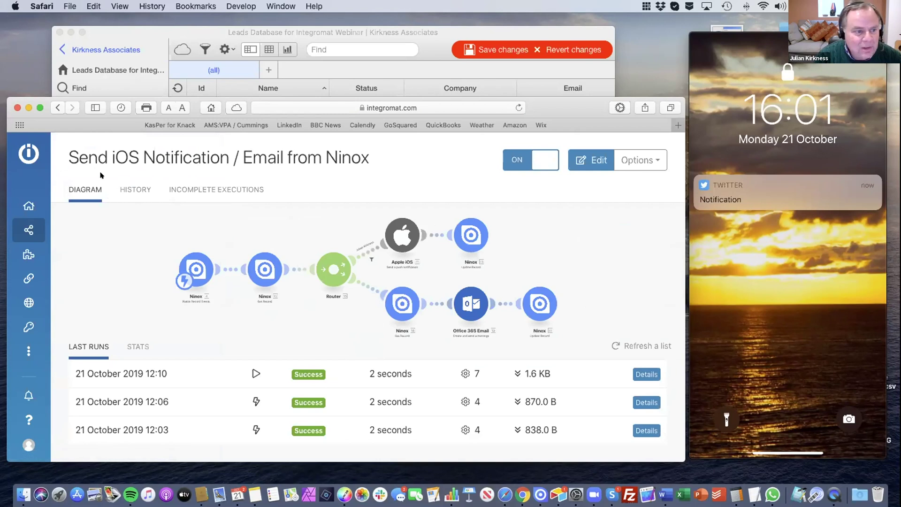
click(28, 230)
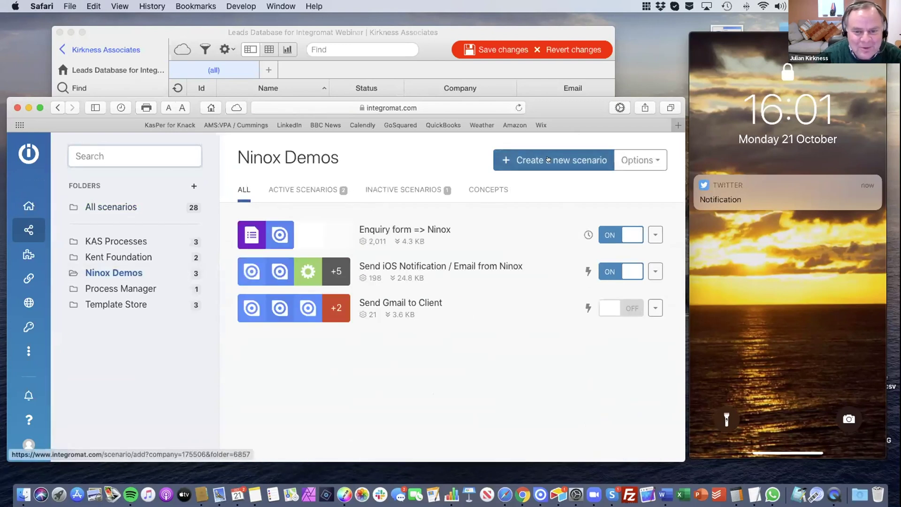
Create a new scenario integrating Ninox and Apple iOS and continue to the blank editor.
click(548, 160)
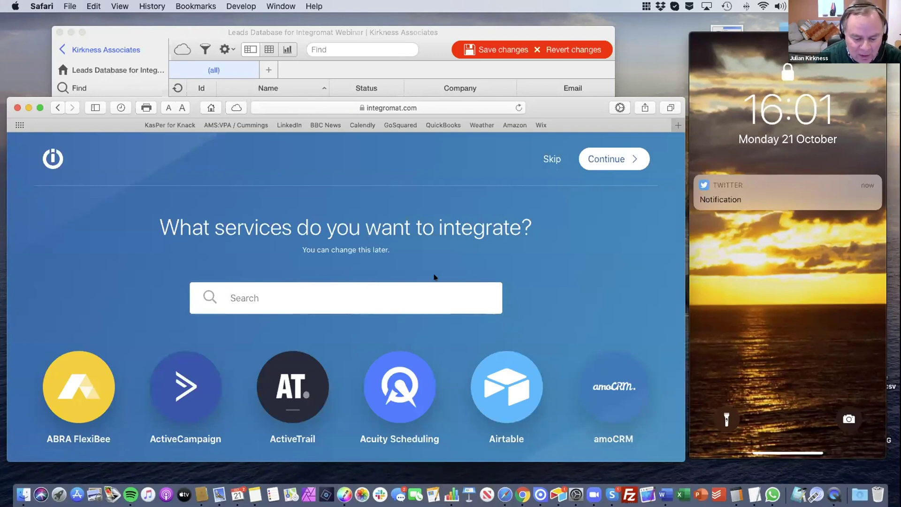
text(ni)
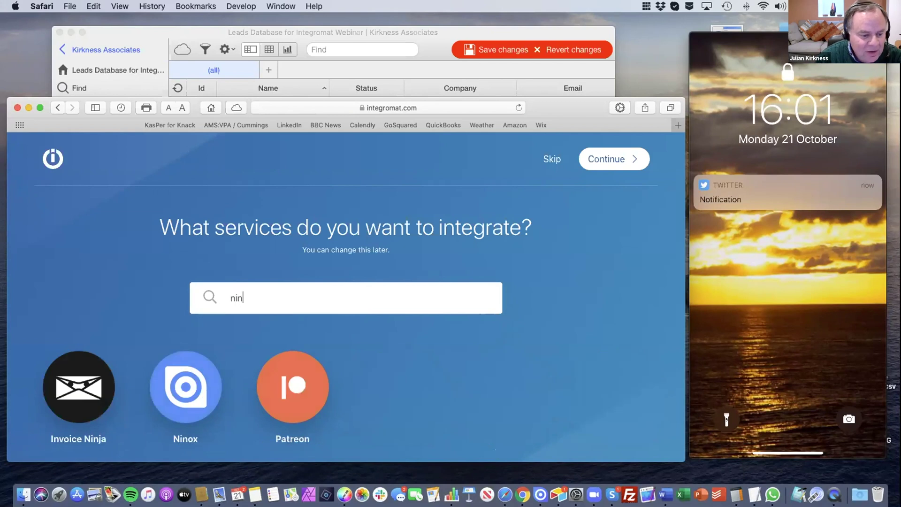
text(nox)
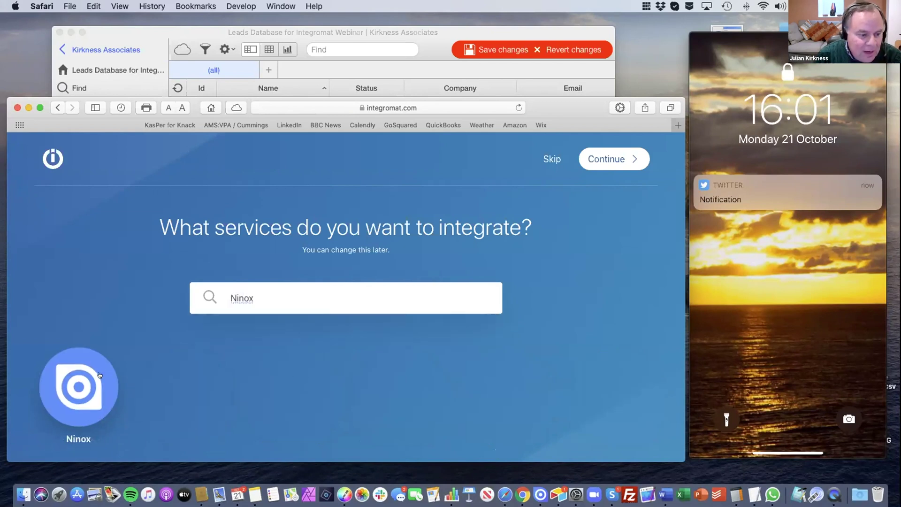
click(98, 377)
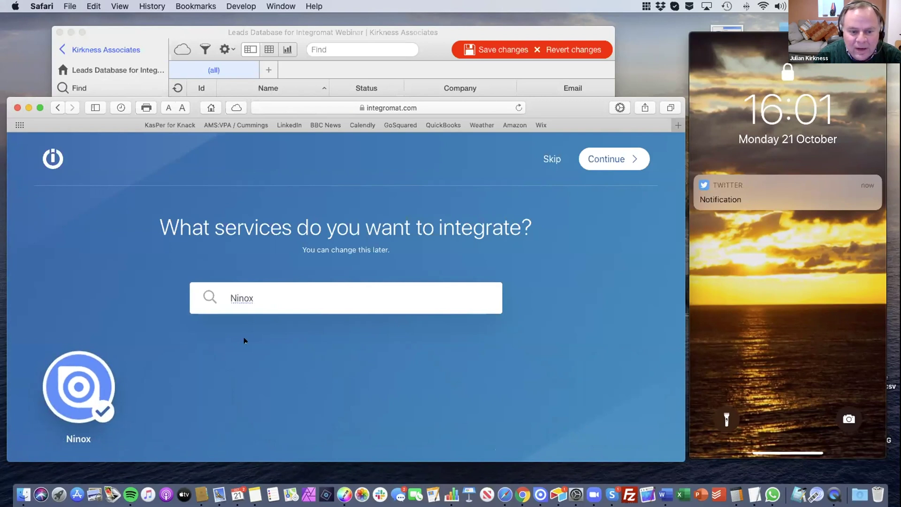
double_click(231, 296)
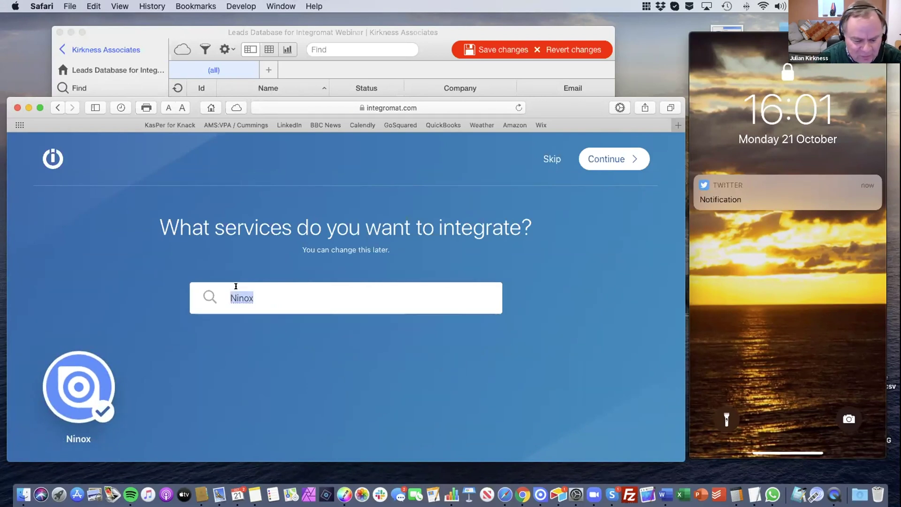
text(ios)
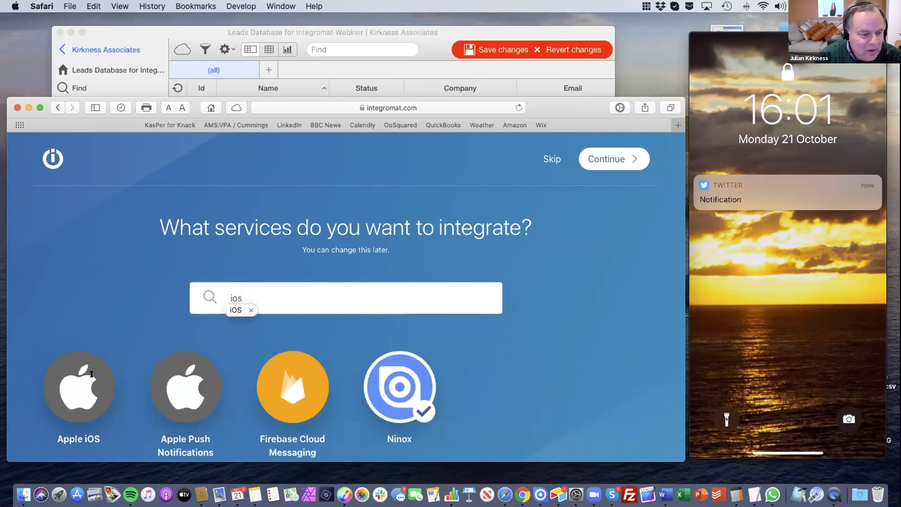
click(84, 384)
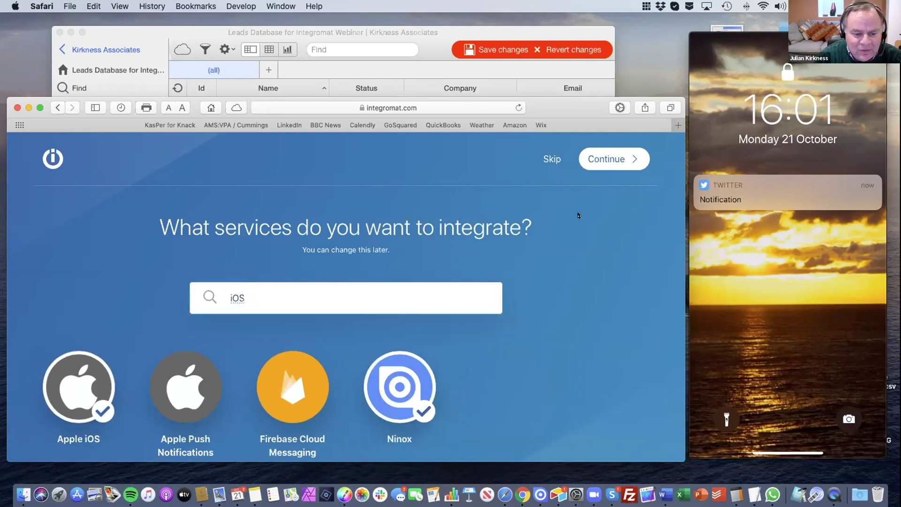
click(611, 159)
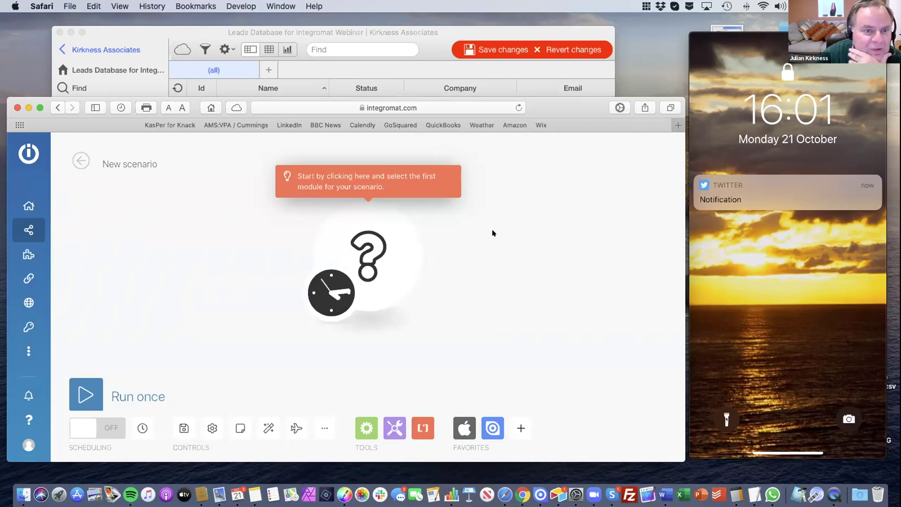
Bring the Ninox leads database forward, open the first enquiry and save pending changes.
click(238, 66)
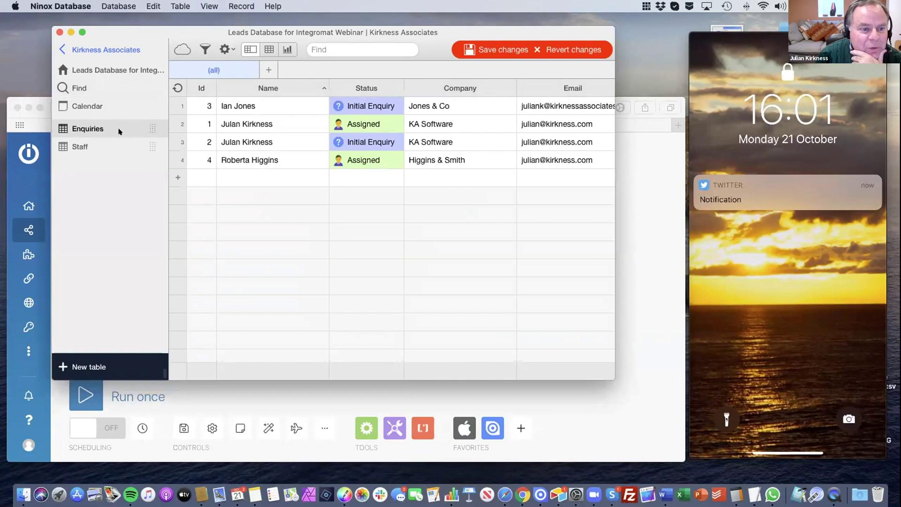
click(246, 105)
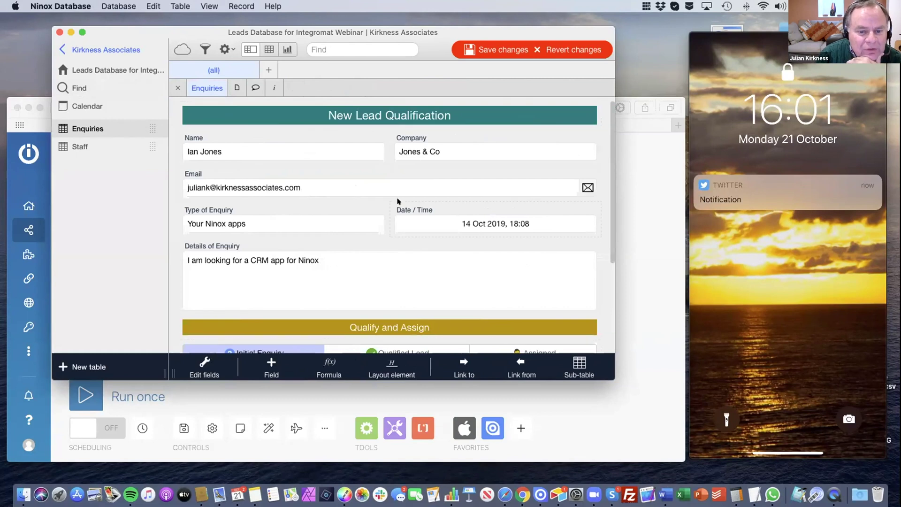
scroll(292, 348, down, 3)
scroll(393, 197, up, 1)
scroll(394, 198, up, 3)
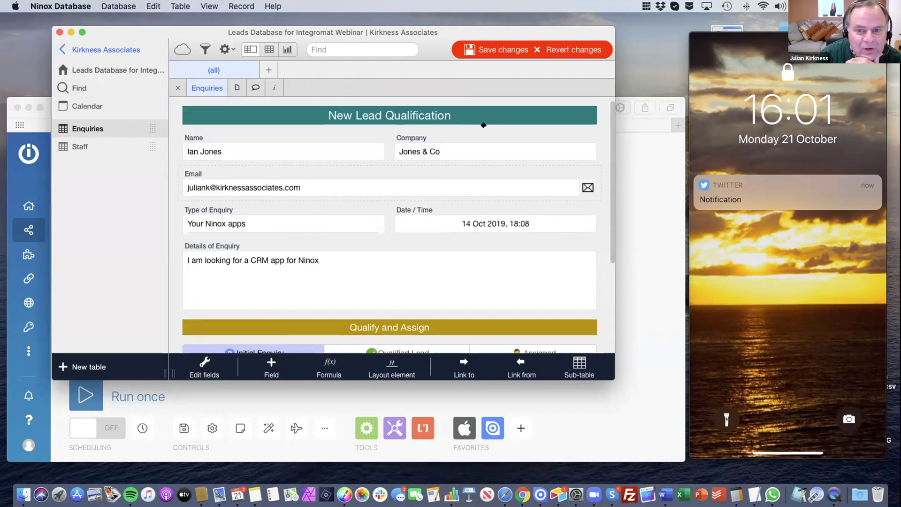
click(501, 49)
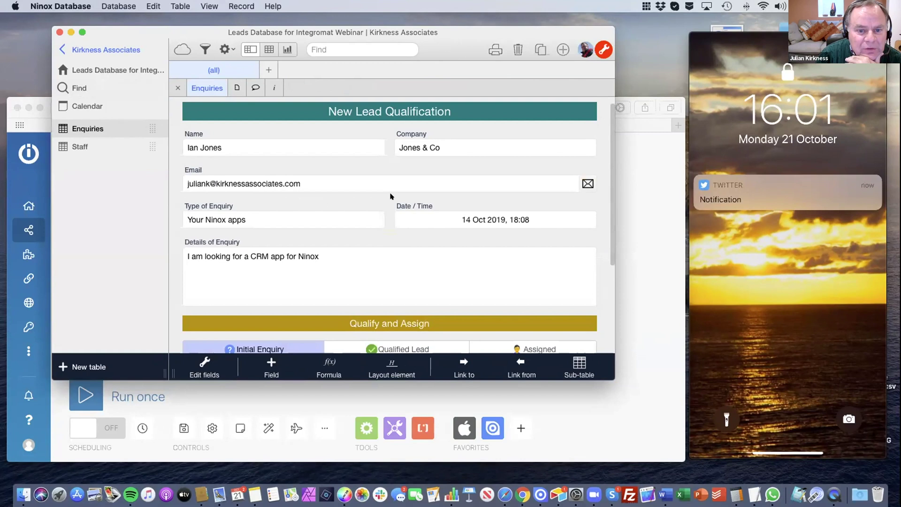
scroll(391, 194, down, 3)
scroll(392, 194, down, 2)
scroll(392, 194, up, 3)
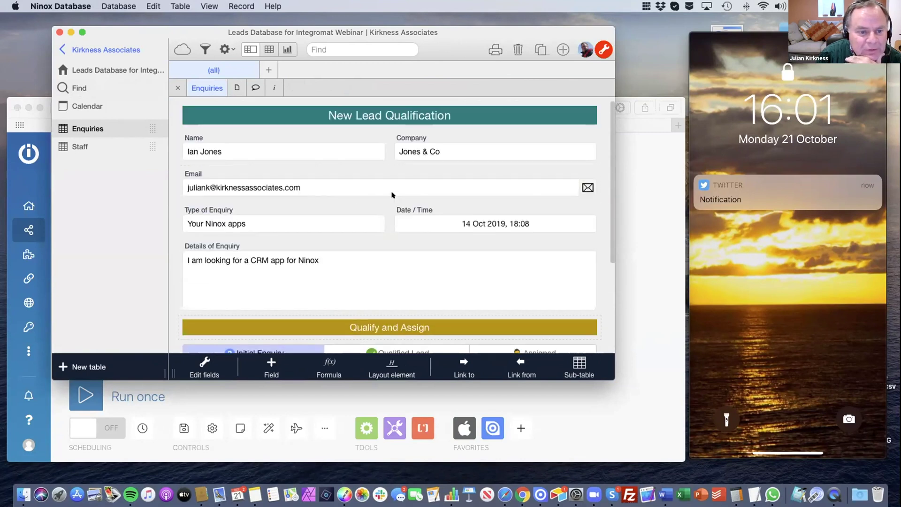
scroll(393, 195, down, 3)
scroll(392, 195, down, 1)
scroll(392, 195, down, 2)
scroll(392, 195, up, 1)
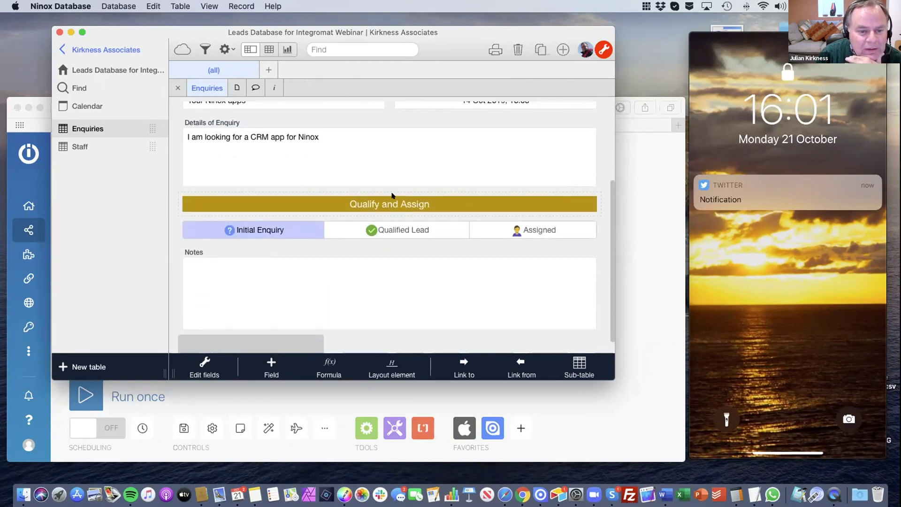
scroll(392, 194, up, 4)
scroll(391, 197, down, 5)
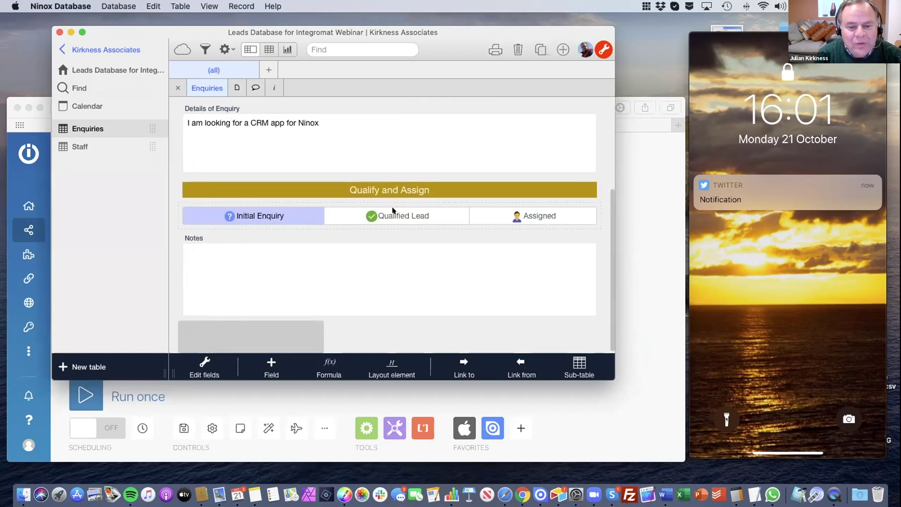
scroll(393, 210, up, 5)
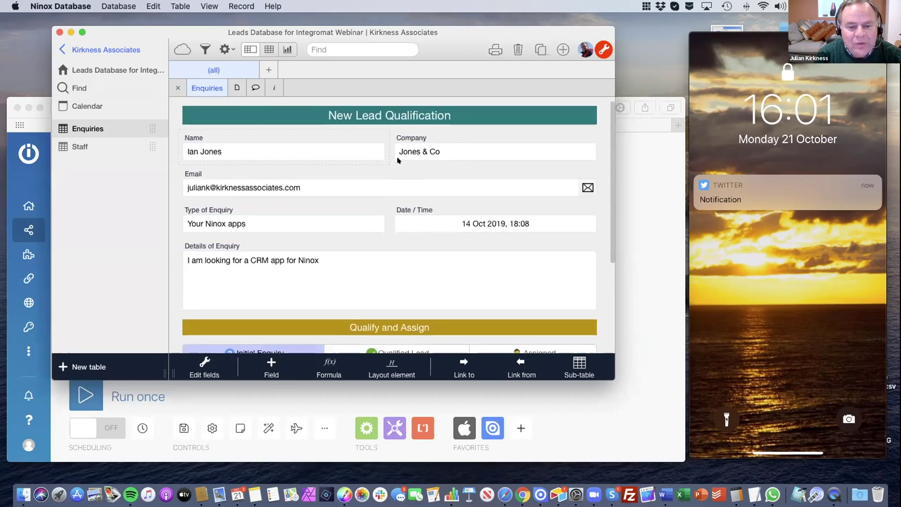
scroll(392, 170, down, 5)
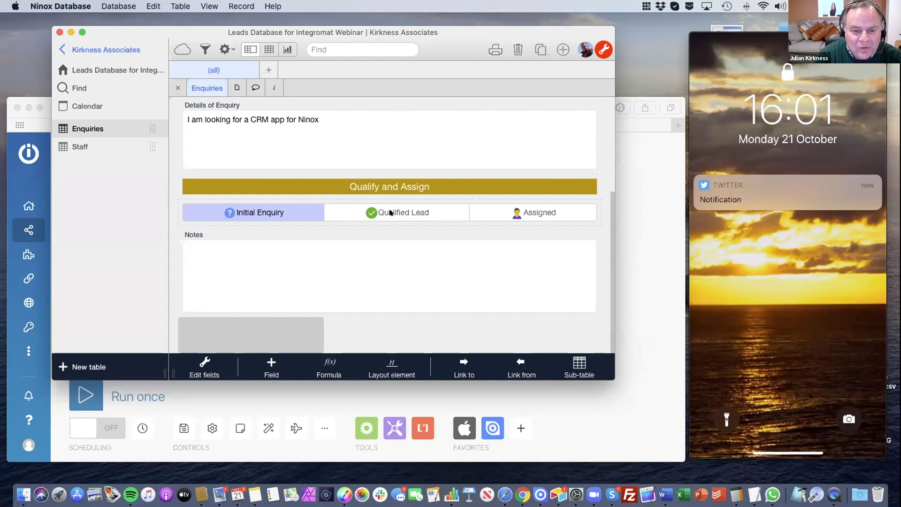
Mark the enquiry as a Qualified Lead and assign the first staff member to it.
click(392, 213)
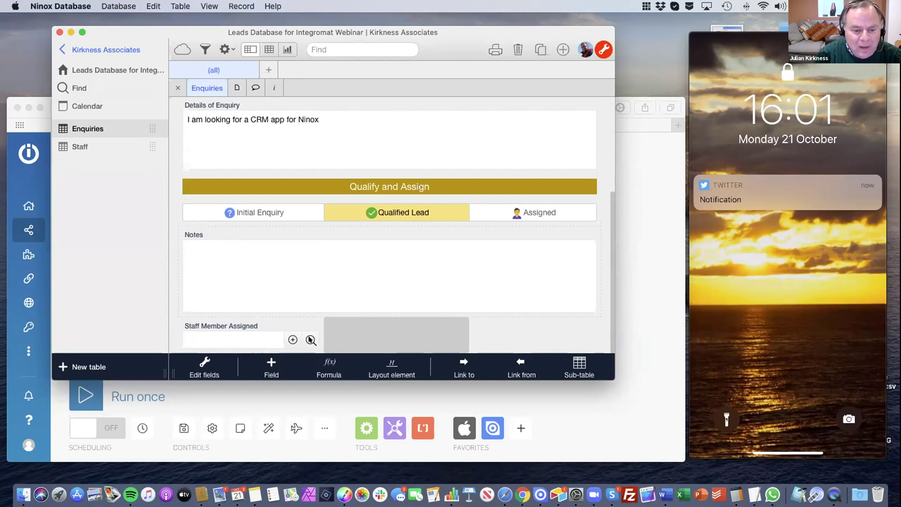
click(311, 340)
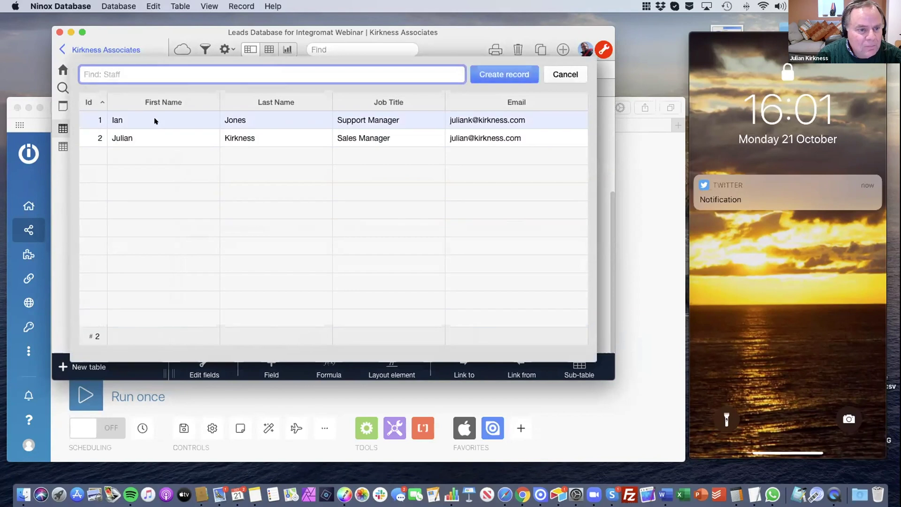
click(155, 121)
scroll(377, 313, down, 2)
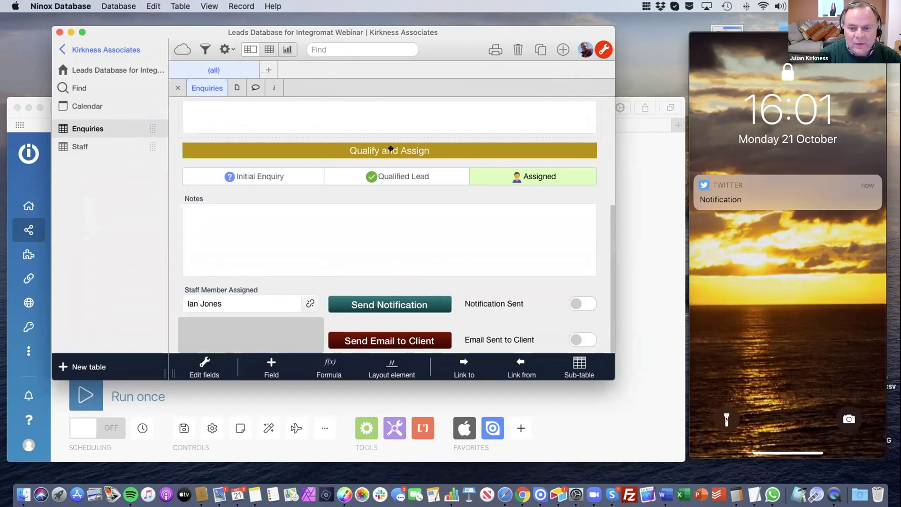
Add a Ninox Watch Record Events trigger as the scenario's first module.
click(645, 192)
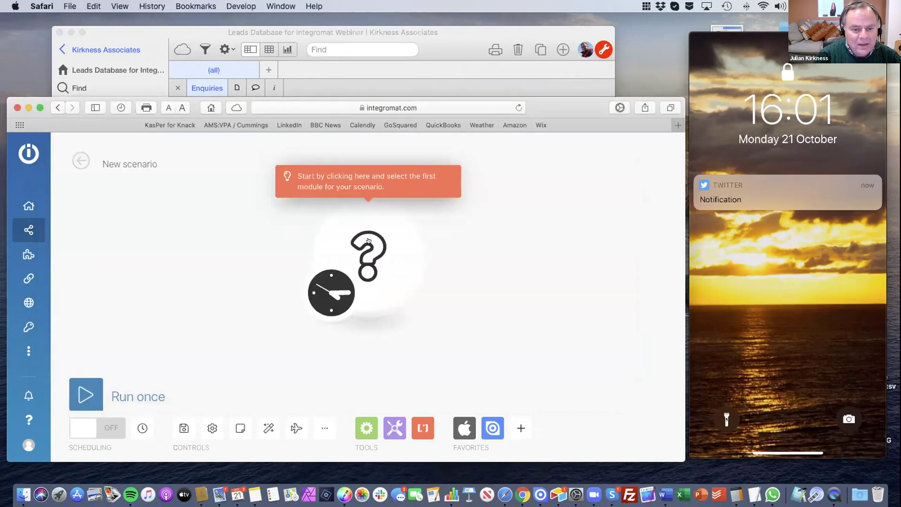
click(368, 259)
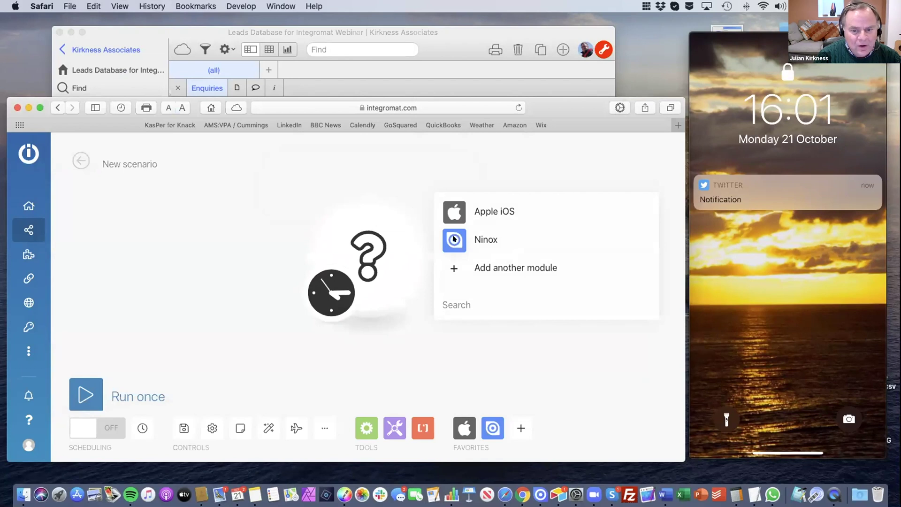
click(456, 237)
scroll(493, 296, down, 2)
scroll(514, 281, down, 2)
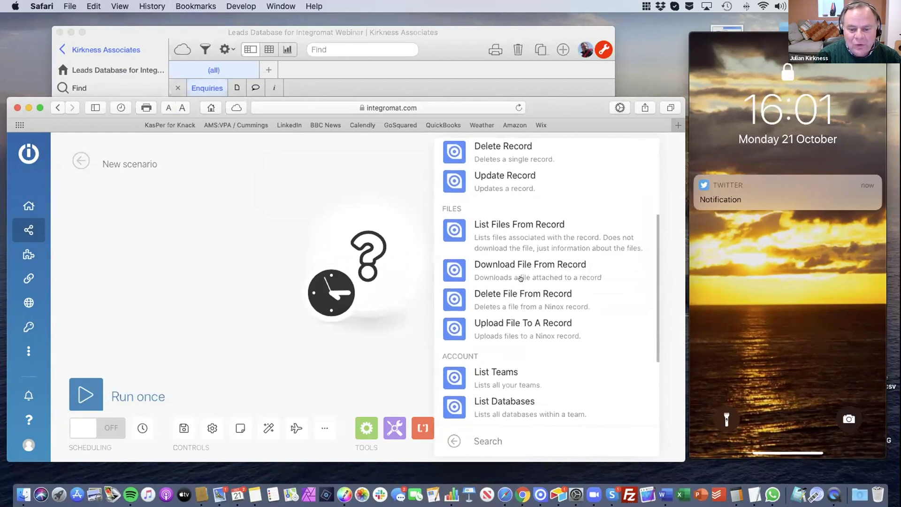
scroll(520, 280, down, 1)
scroll(520, 280, down, 1)
scroll(519, 280, up, 1)
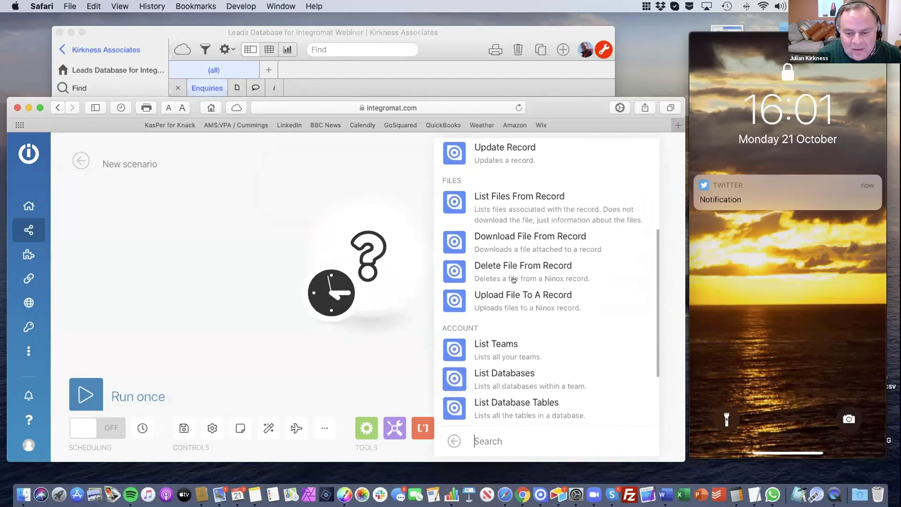
scroll(514, 282, up, 2)
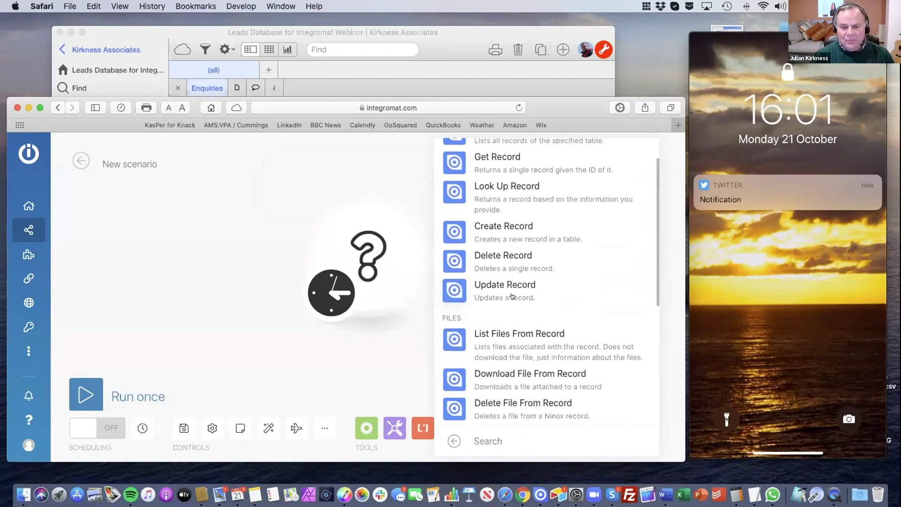
scroll(512, 297, up, 1)
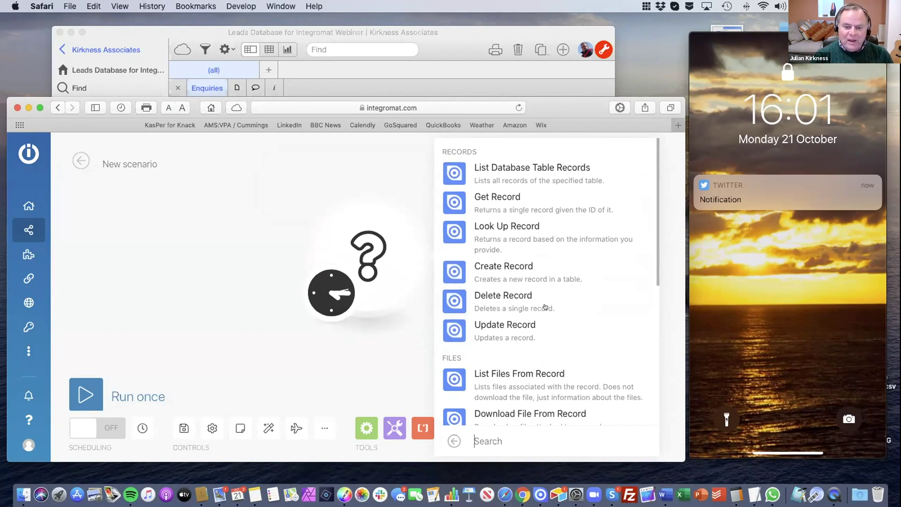
scroll(575, 324, down, 3)
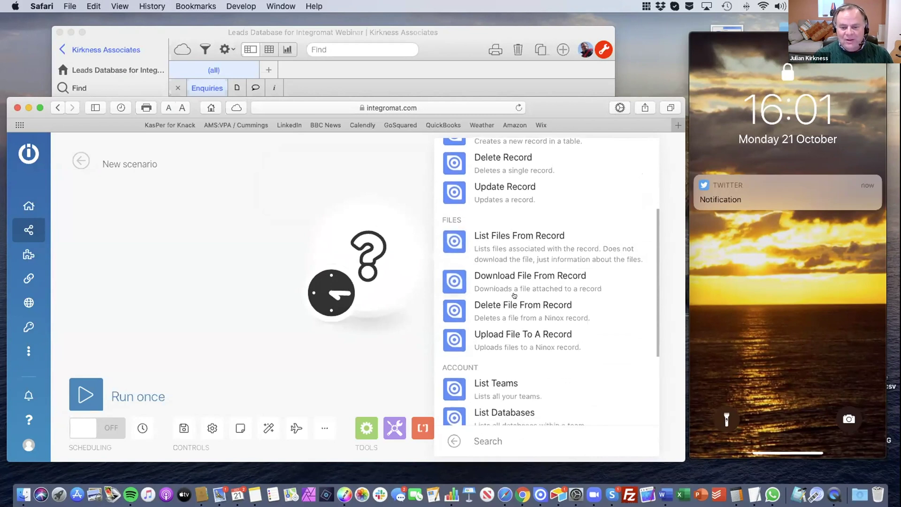
scroll(524, 372, down, 3)
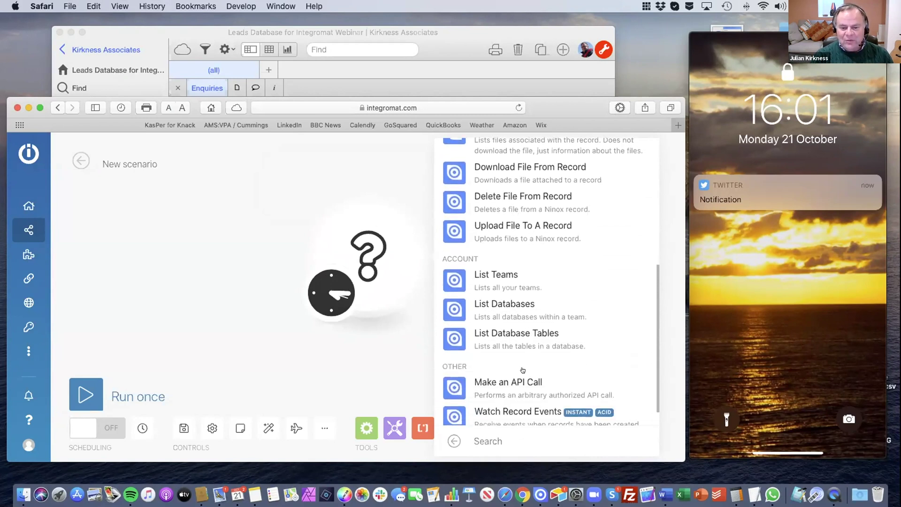
scroll(519, 331, down, 1)
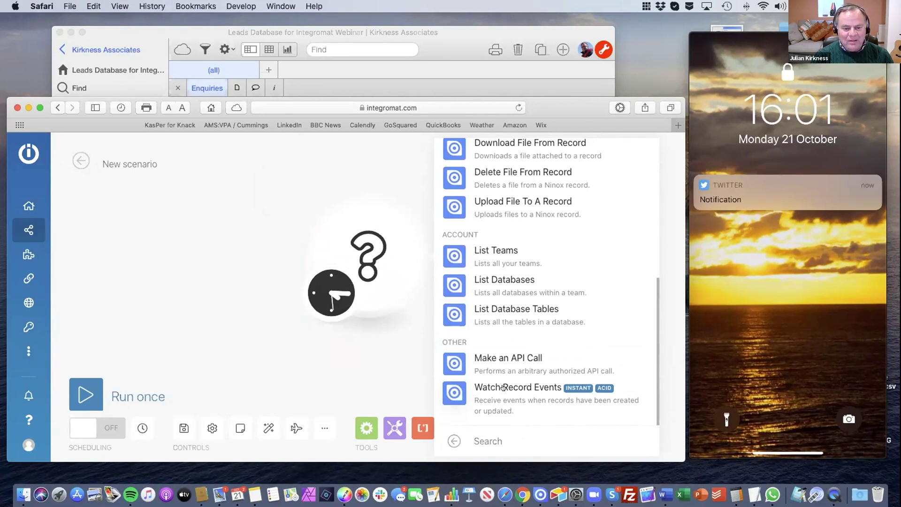
click(504, 386)
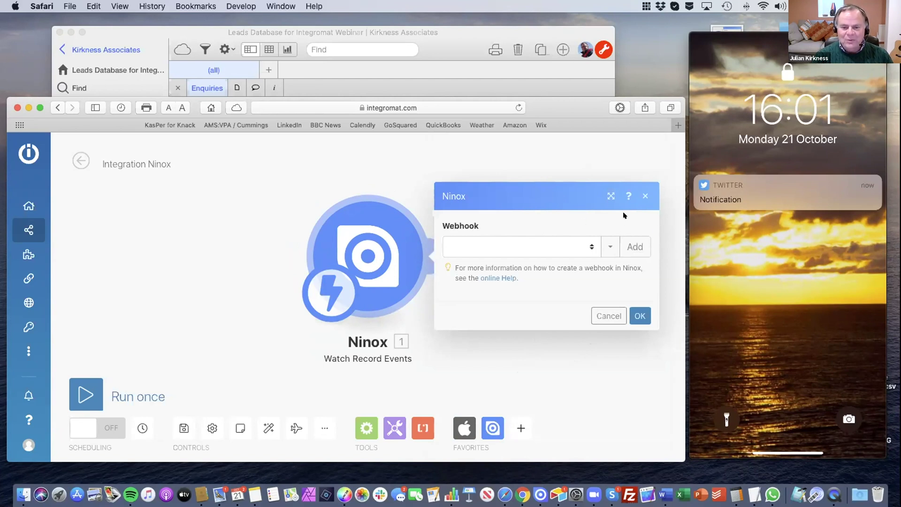
Create a webhook named Live Demo Webhook on the My Ninox connection and save it.
click(629, 245)
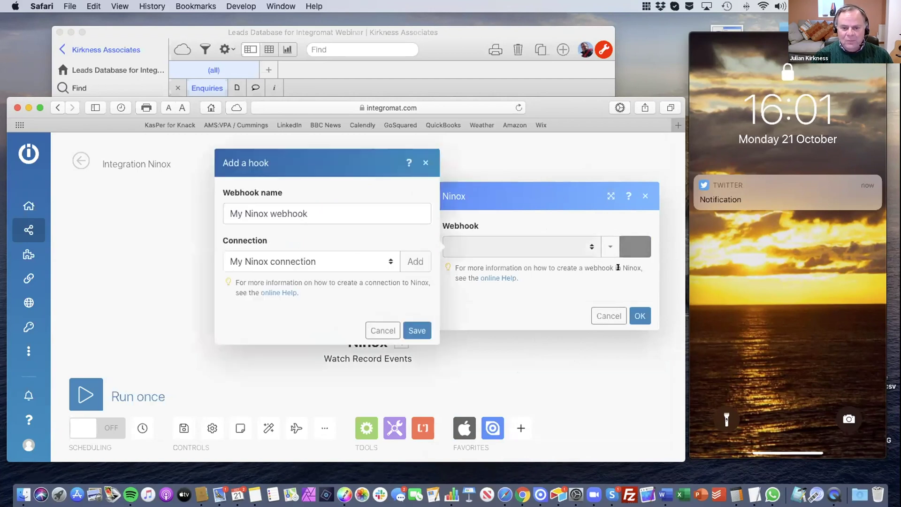
click(328, 213)
drag(310, 215, 228, 214)
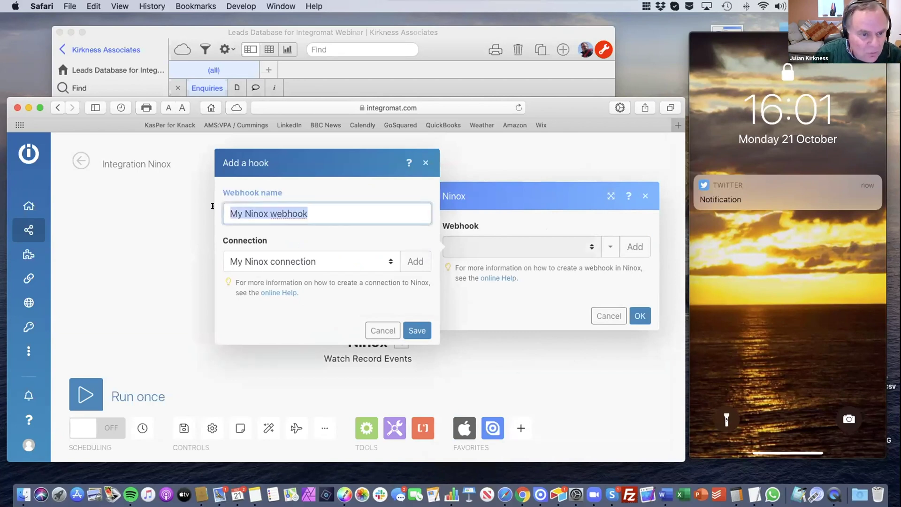
text(L)
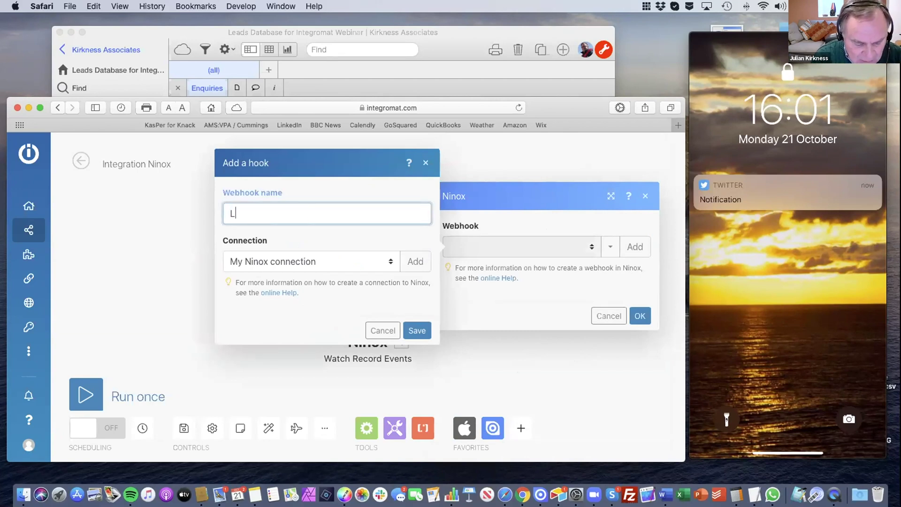
text(ive Demo )
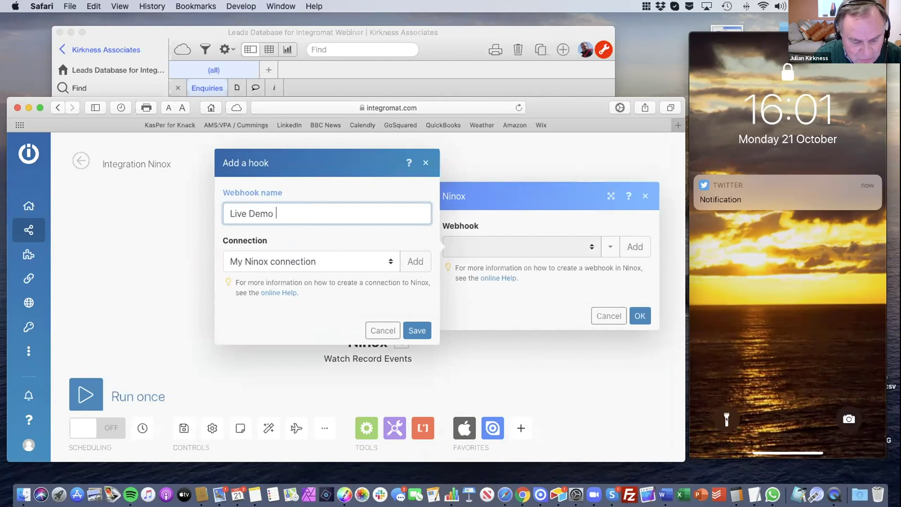
text(Web)
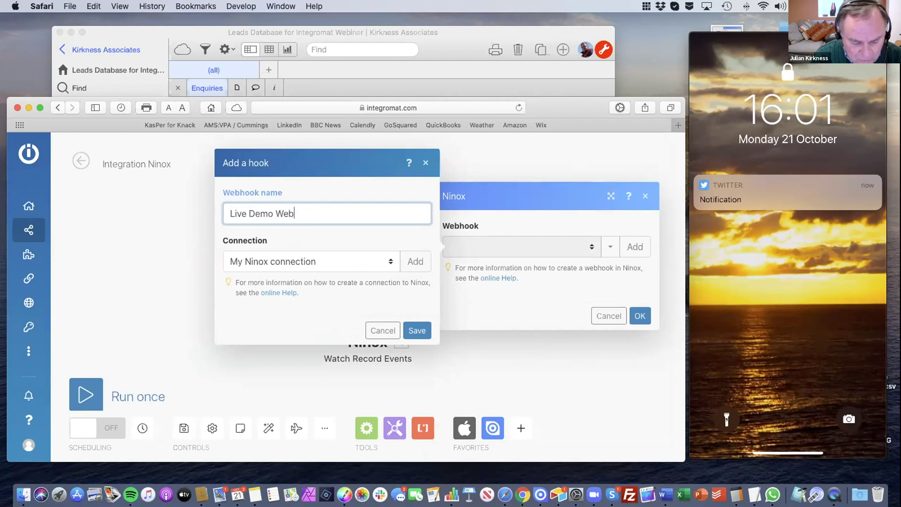
text(hook)
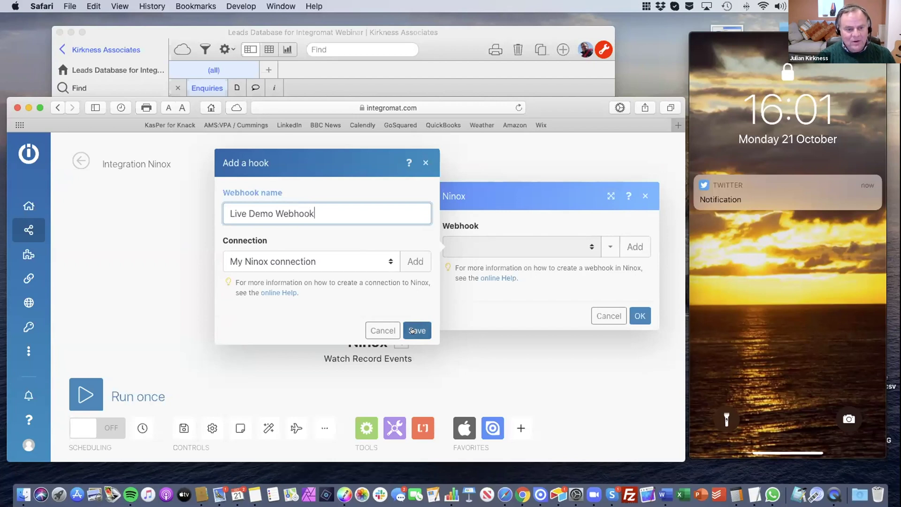
click(386, 261)
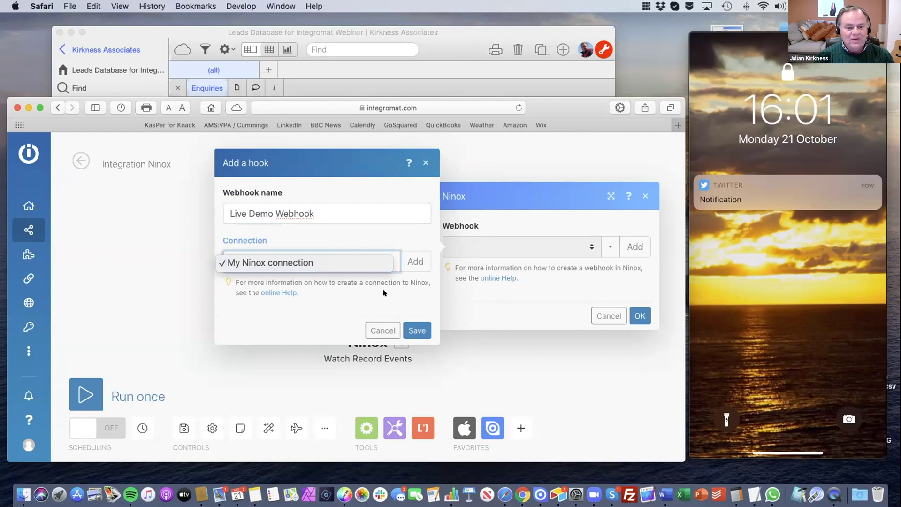
click(399, 248)
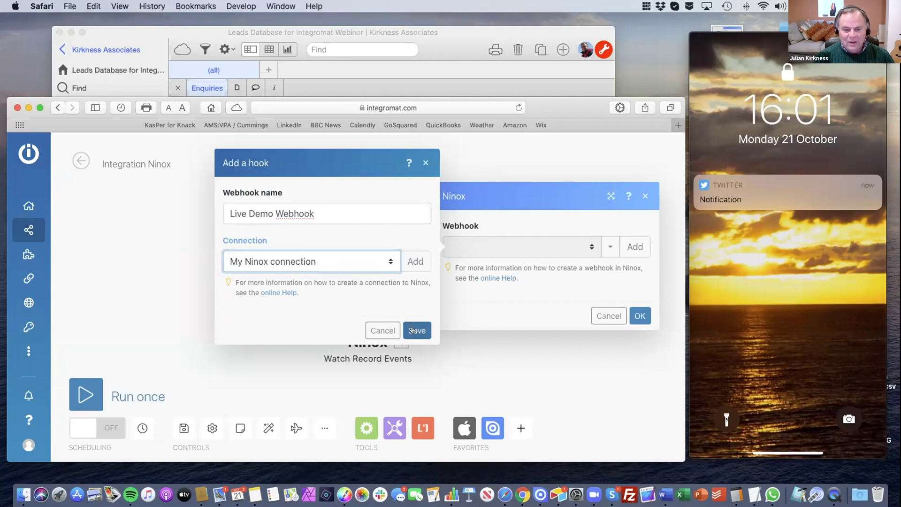
click(413, 331)
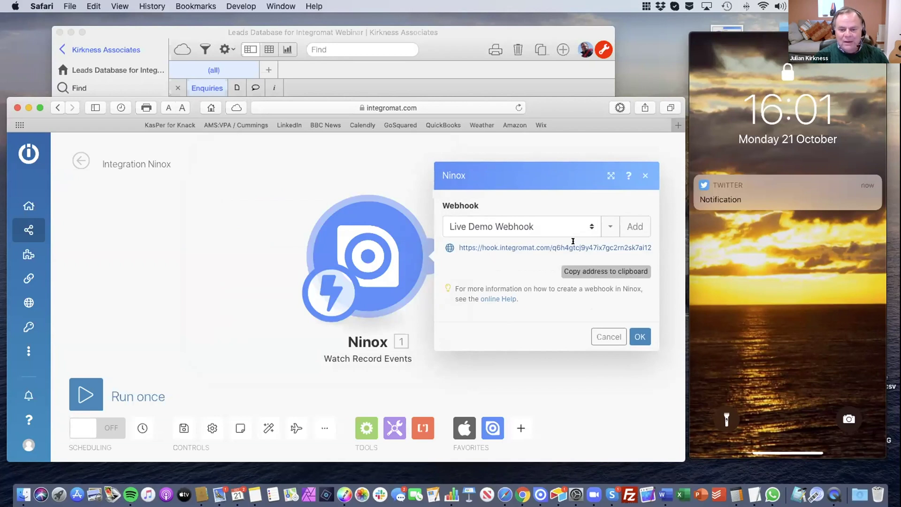
Copy the webhook's address to the clipboard and switch to the Ninox database.
click(604, 271)
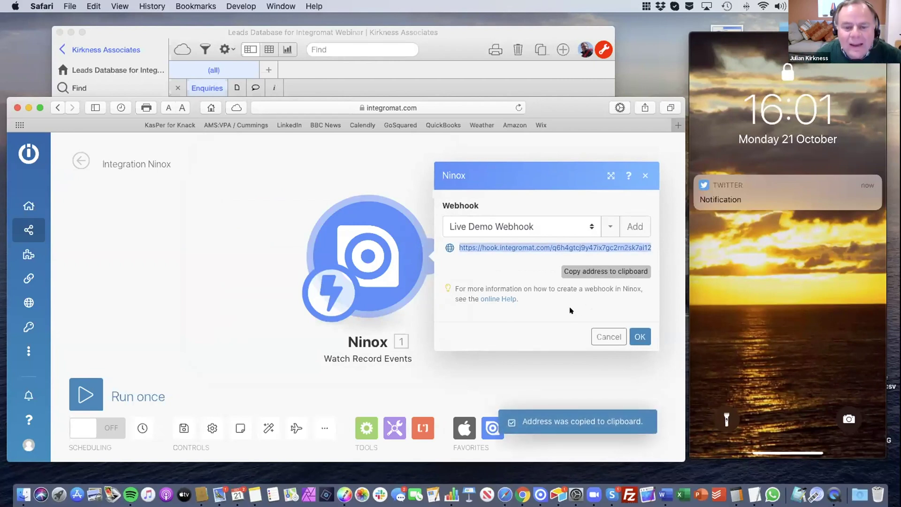
click(444, 42)
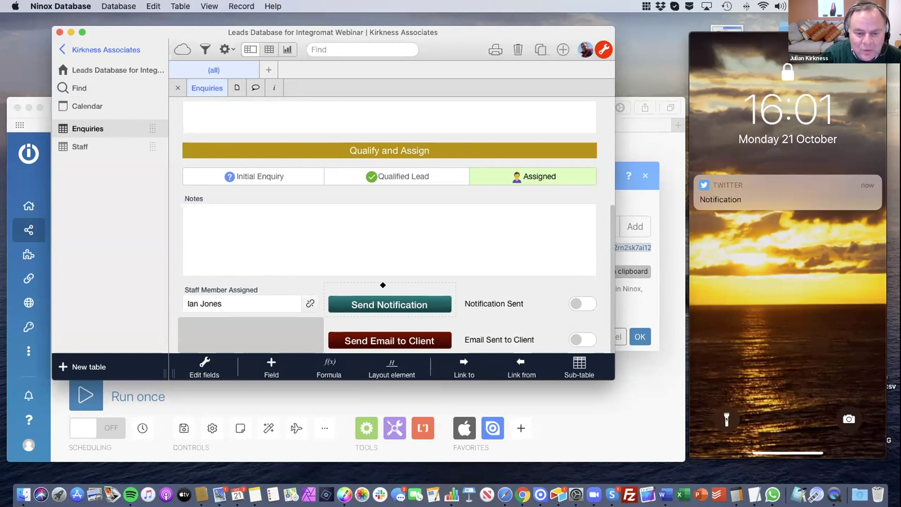
Replace the old URL in the Send Notification button's on-click formula with the new webhook address.
click(385, 295)
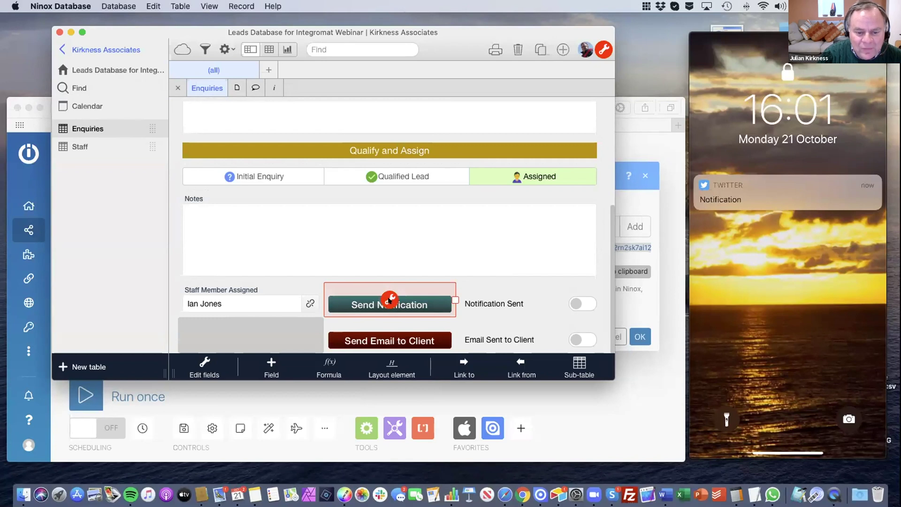
click(390, 298)
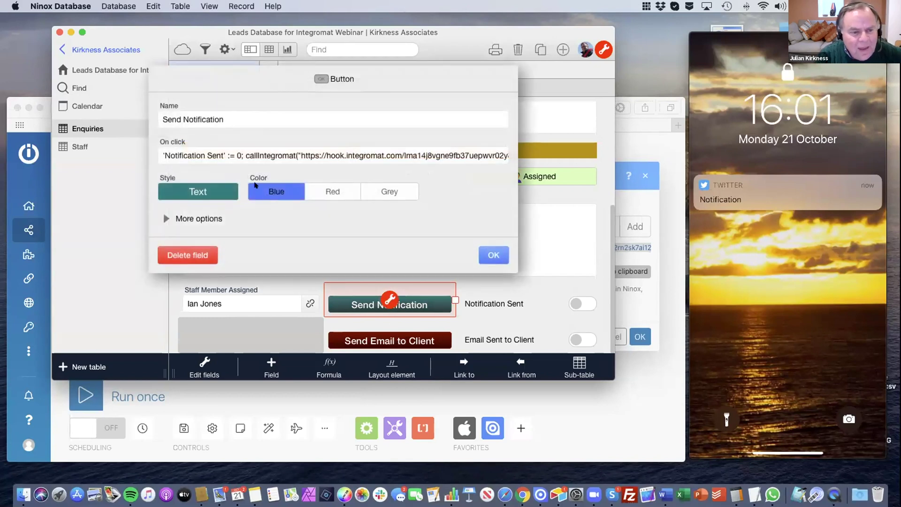
click(244, 156)
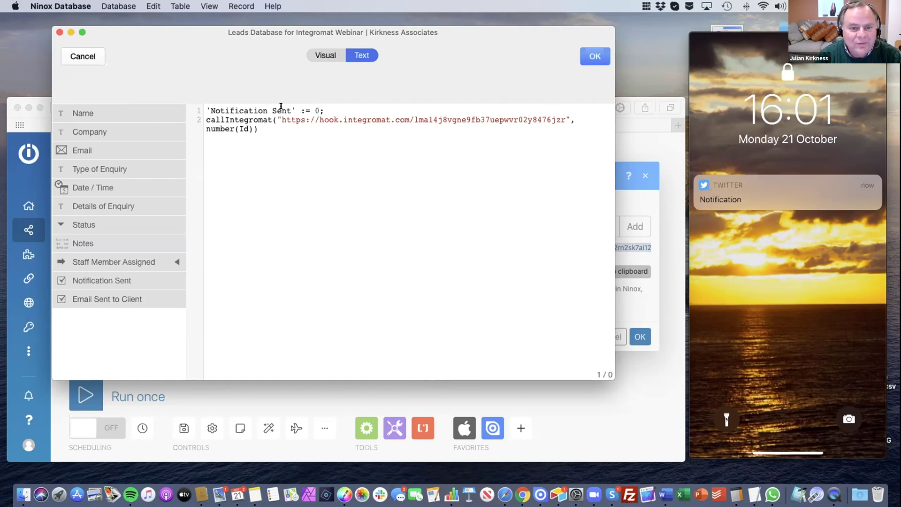
drag(566, 119, 275, 120)
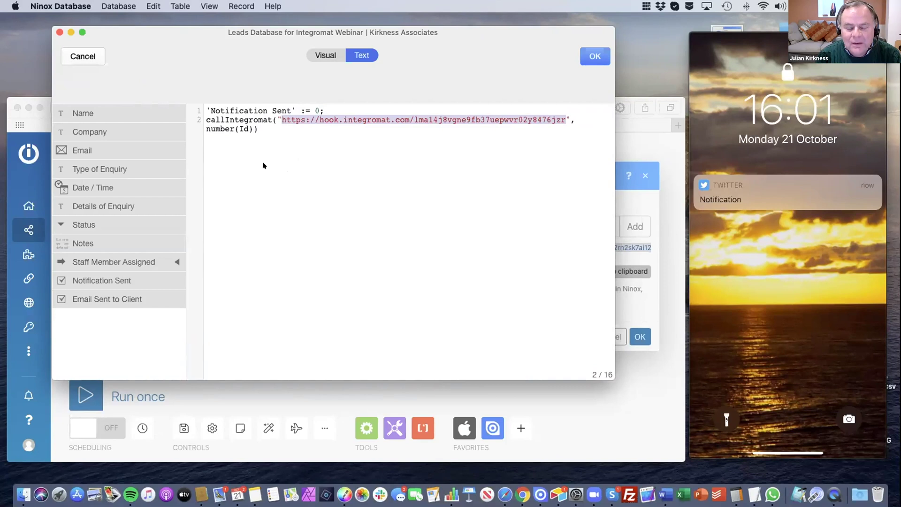
key(cmd+v)
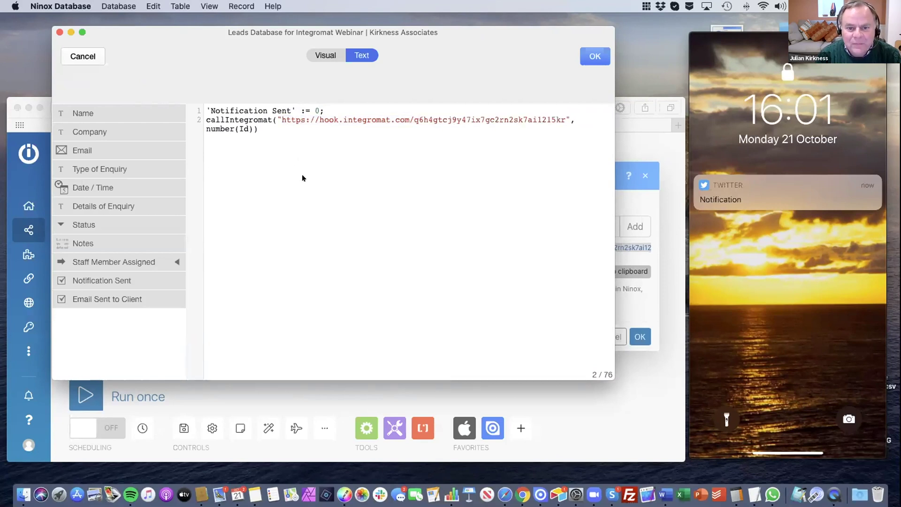
click(593, 57)
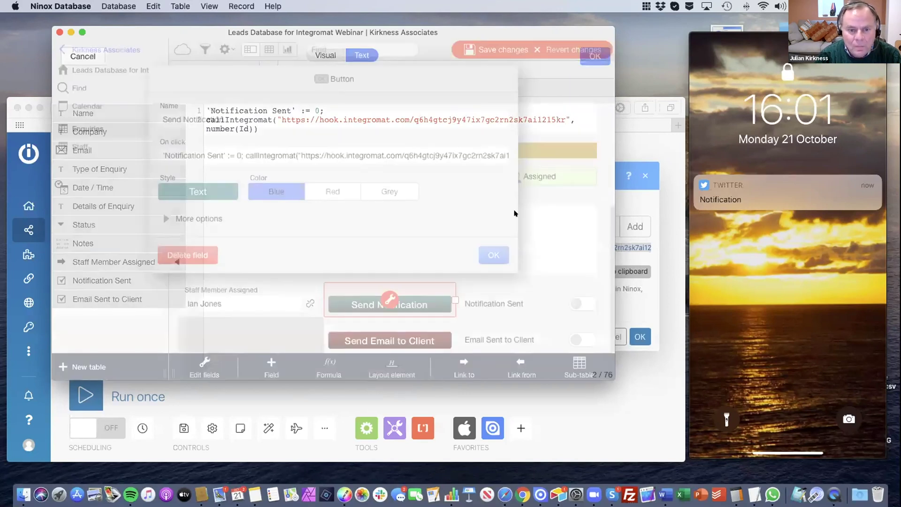
click(493, 256)
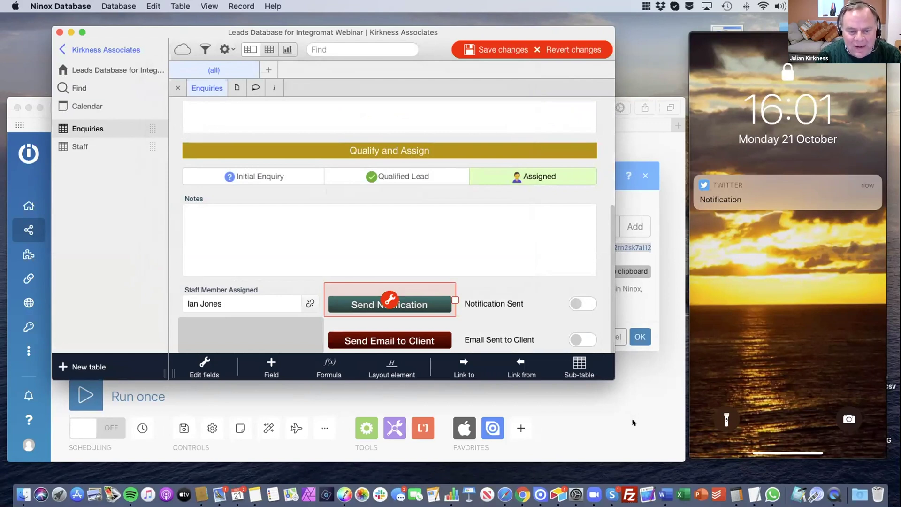
Confirm the webhook trigger settings and run the scenario once, waiting for data.
click(600, 427)
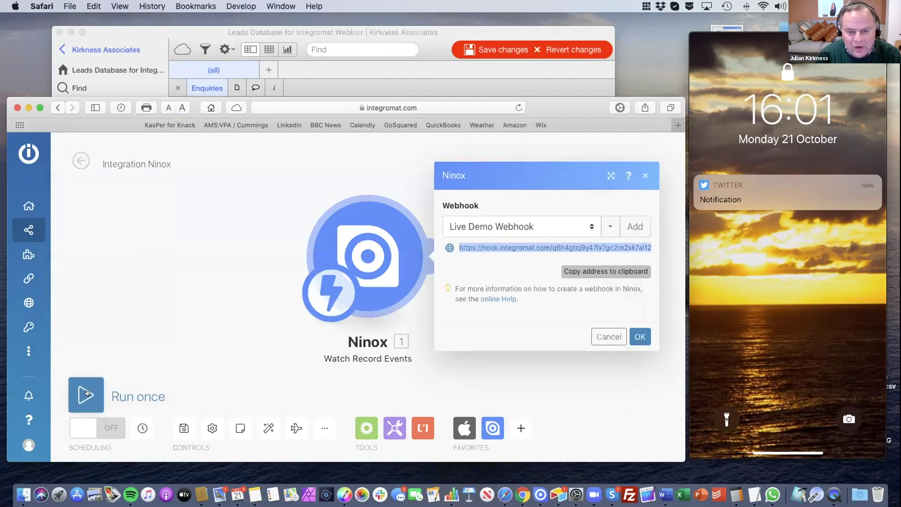
click(86, 394)
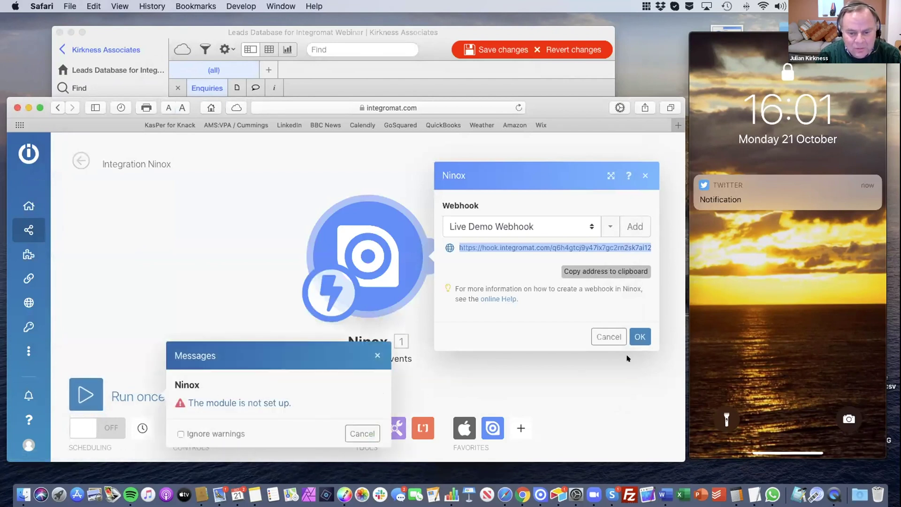
click(639, 337)
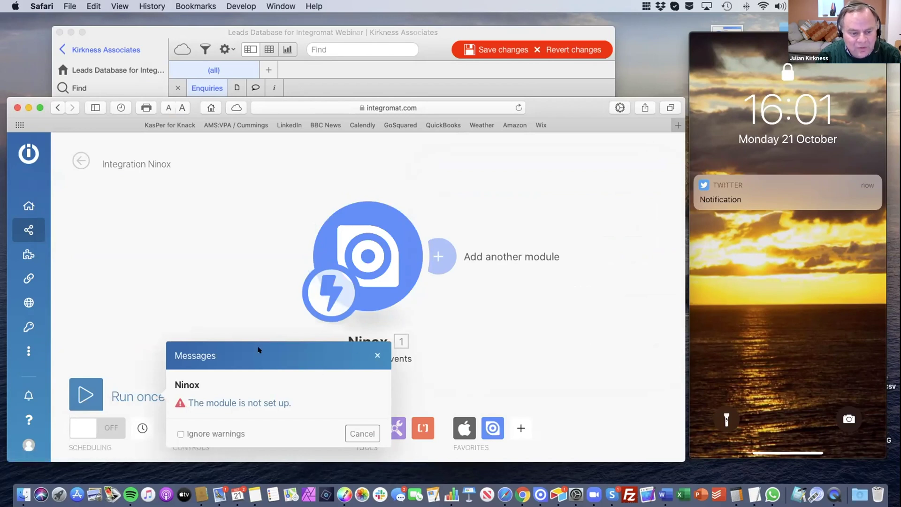
click(95, 396)
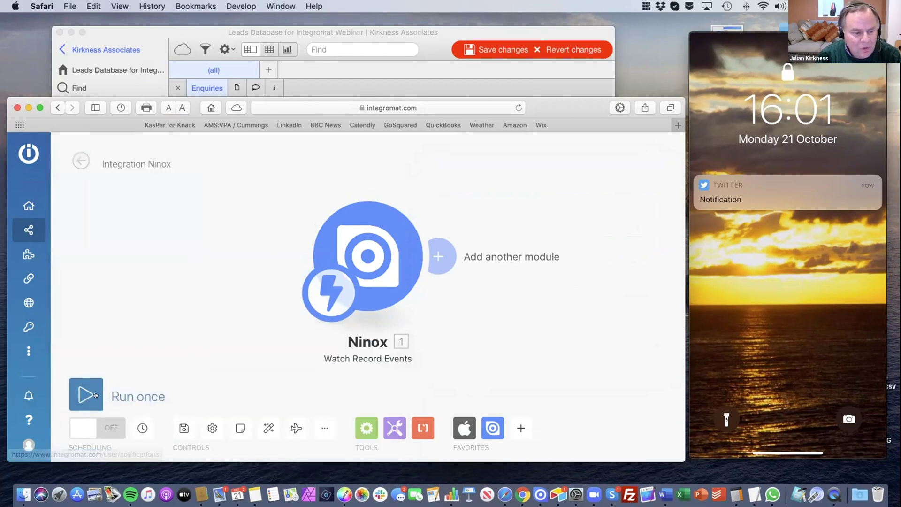
click(95, 397)
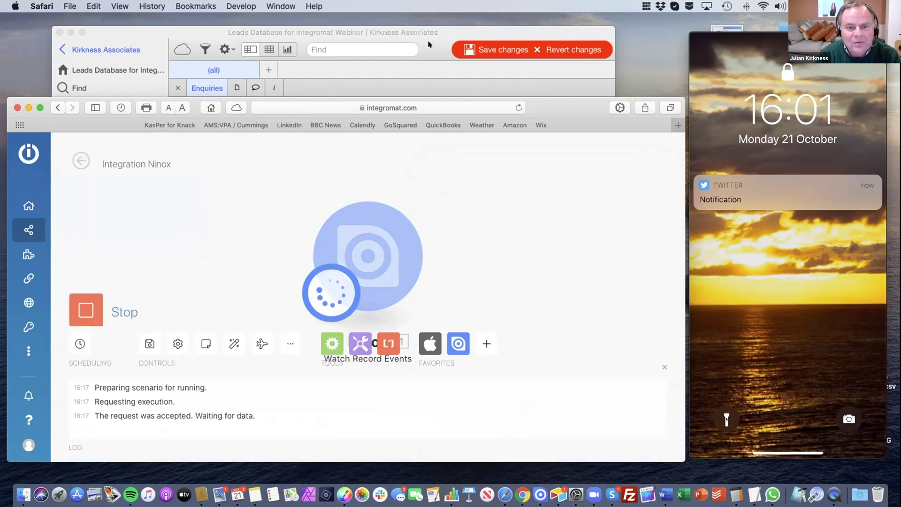
Save the Ninox database design changes.
click(490, 50)
click(480, 51)
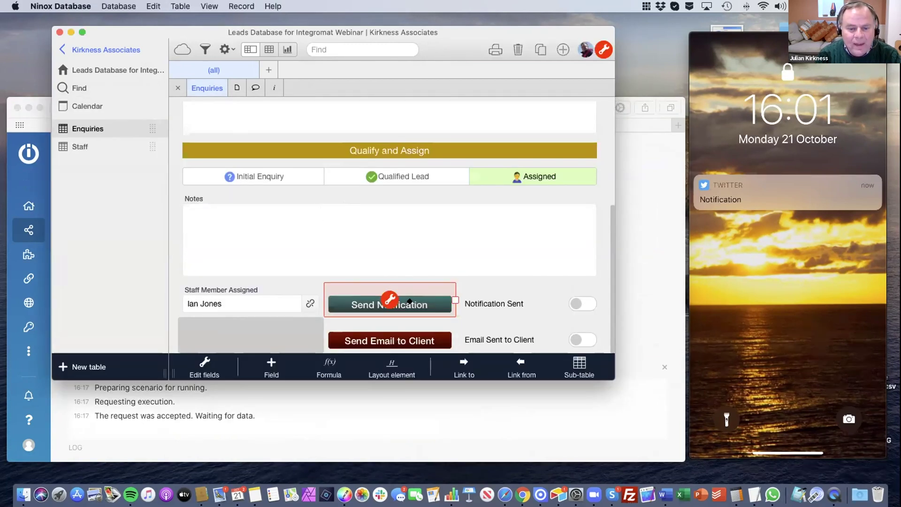
Fire the scenario from Send Notification and inspect the trigger's output bundle with RecordID 3.
click(503, 286)
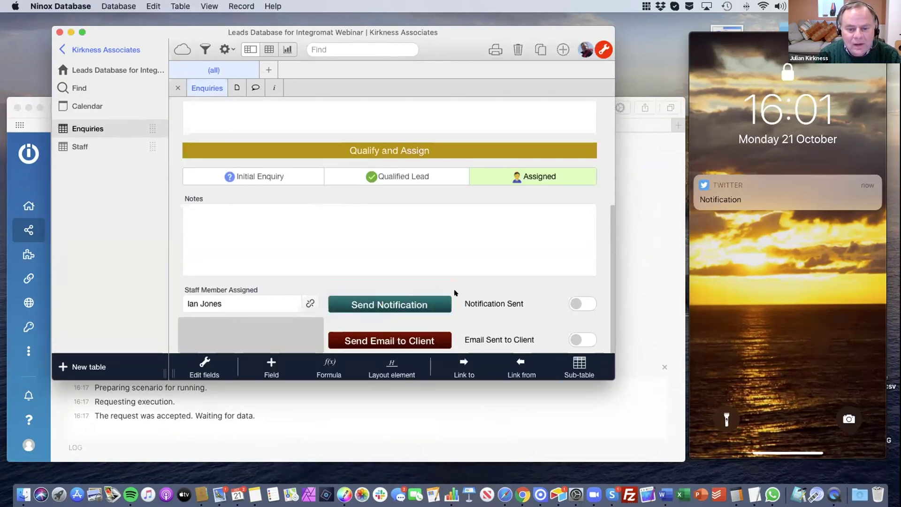
click(421, 305)
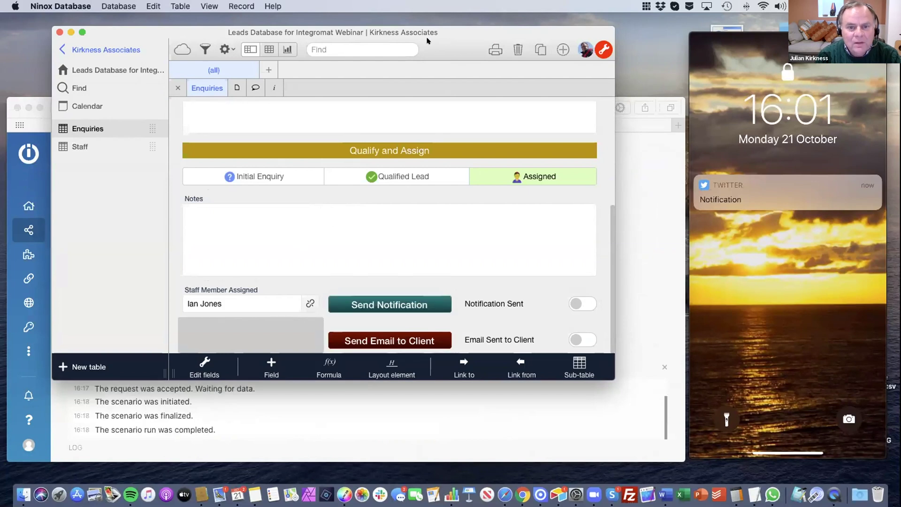
click(652, 269)
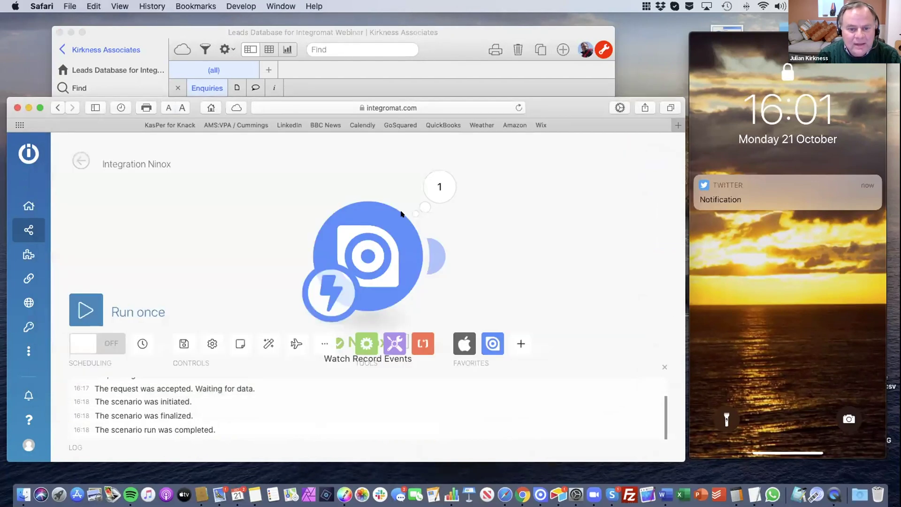
click(435, 186)
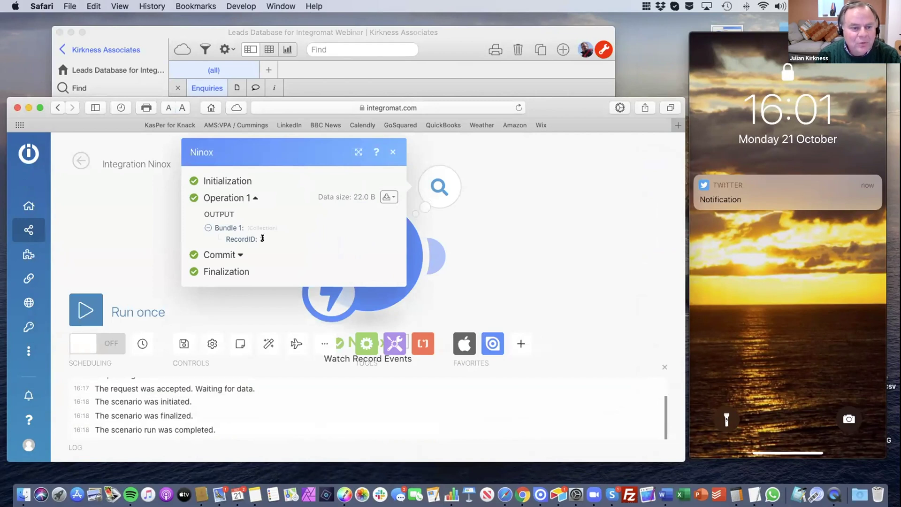
click(438, 44)
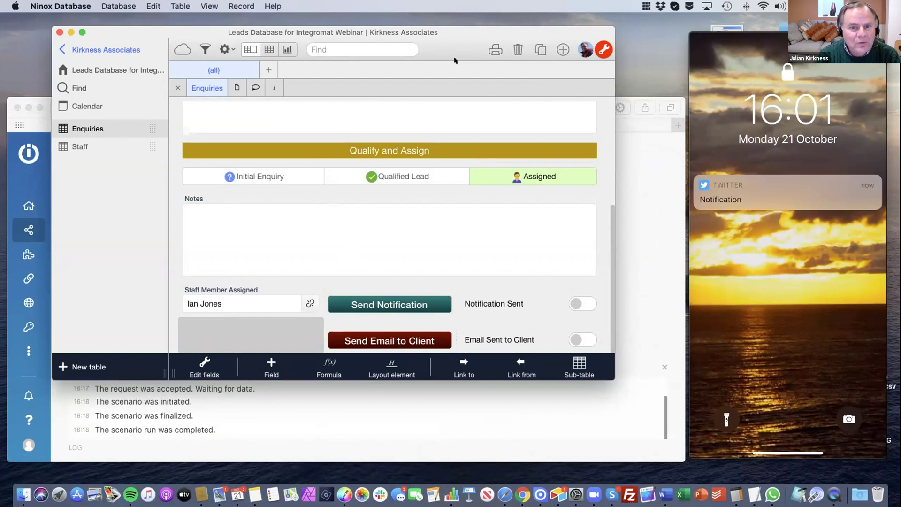
click(178, 87)
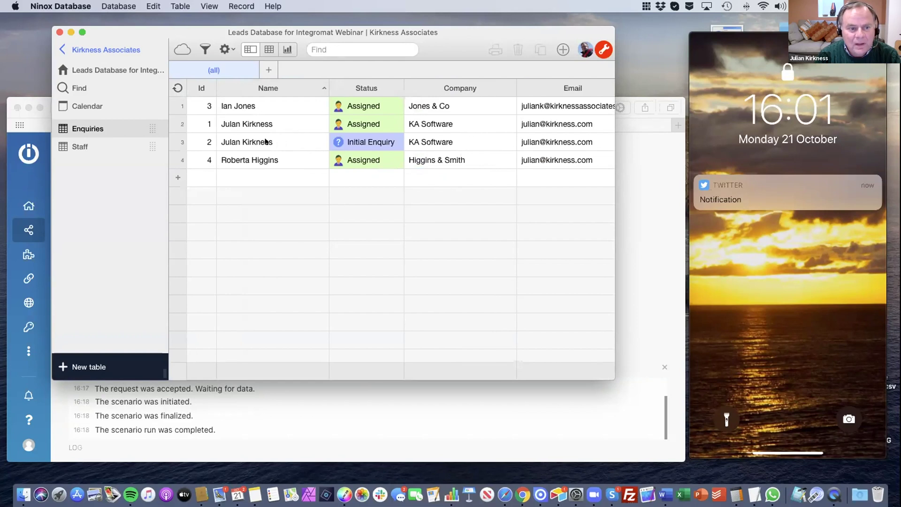
click(255, 107)
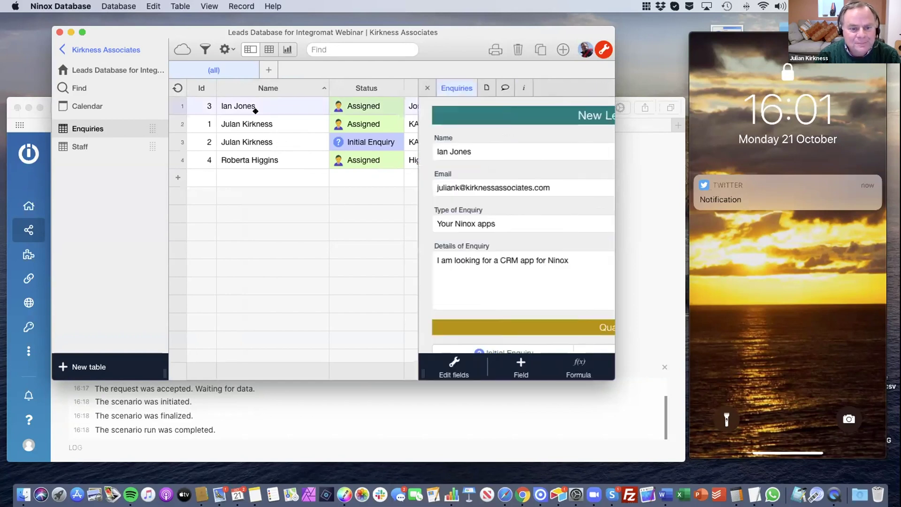
scroll(383, 197, down, 5)
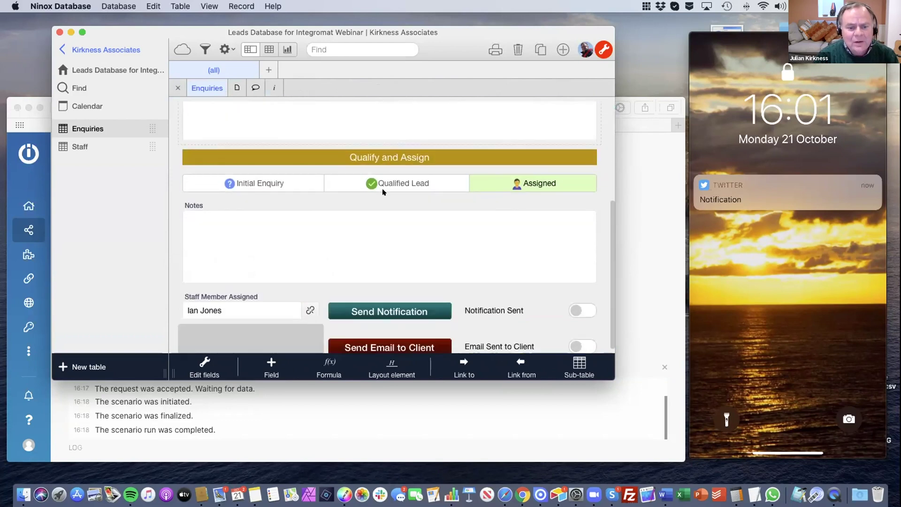
scroll(383, 191, up, 3)
scroll(383, 187, up, 3)
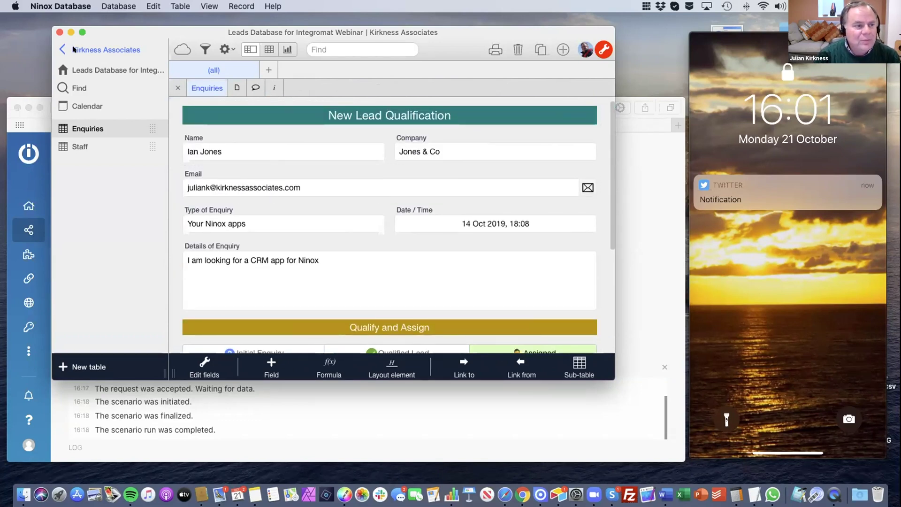
scroll(383, 268, down, 2)
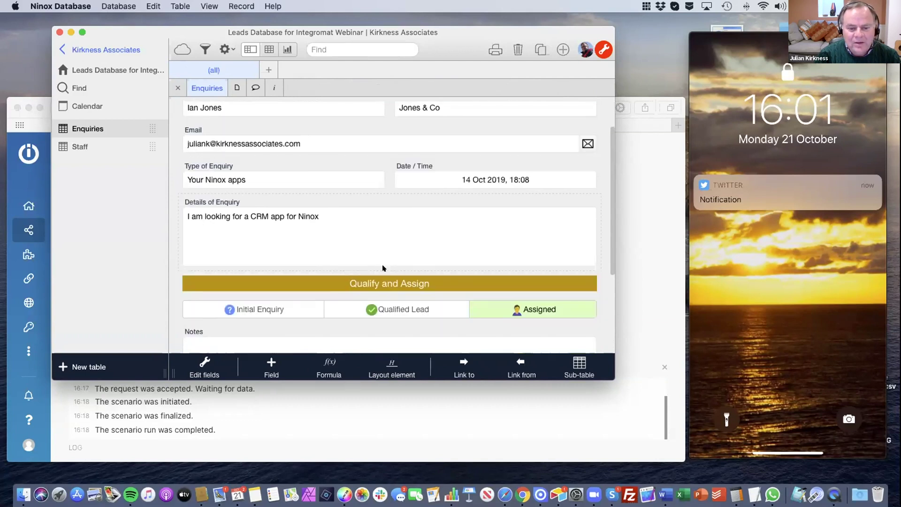
scroll(383, 267, down, 3)
scroll(382, 259, down, 1)
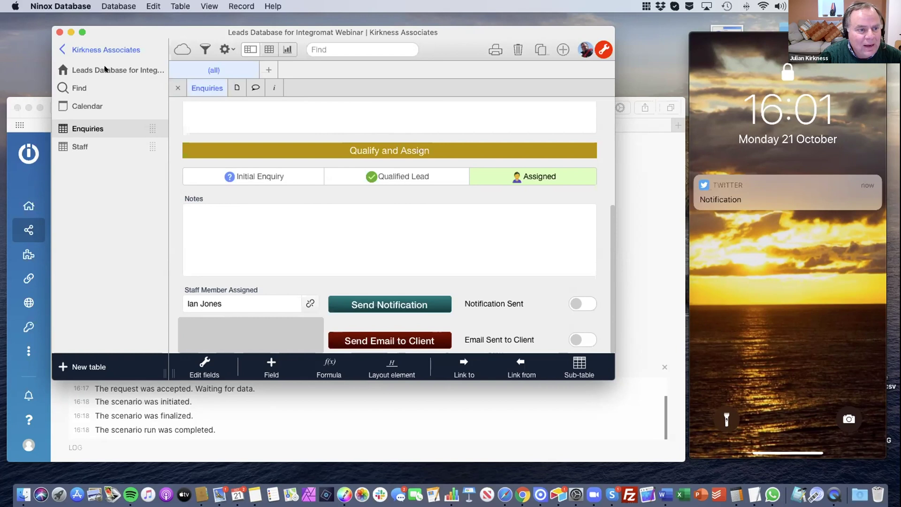
Review the global callIntegromat webhook function in the database's script definitions and close the editor.
click(104, 70)
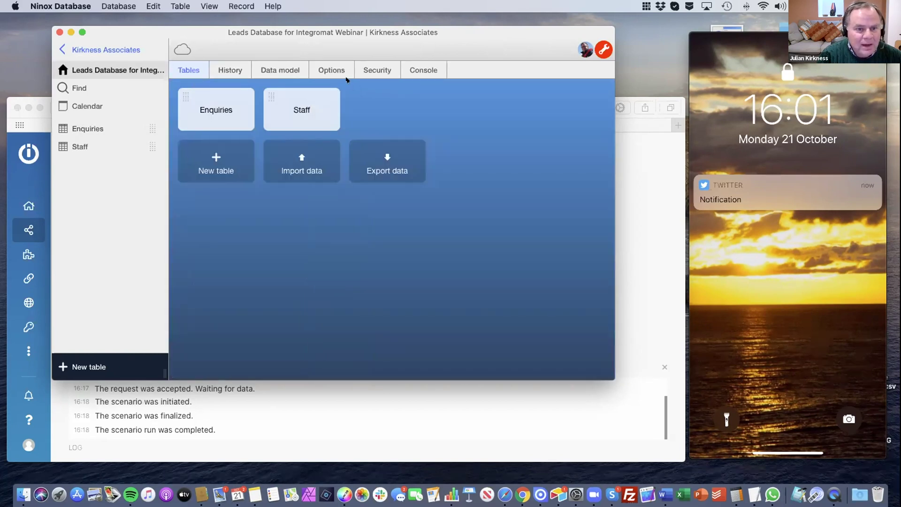
click(328, 69)
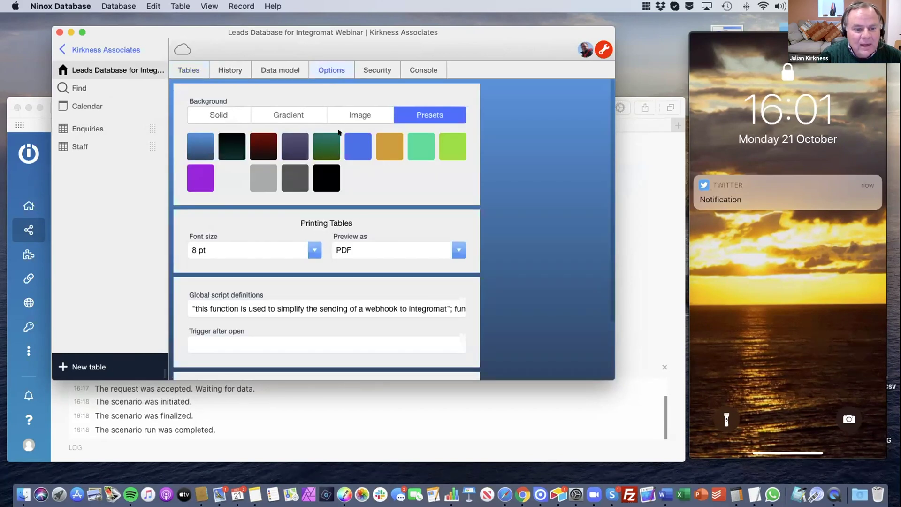
click(277, 311)
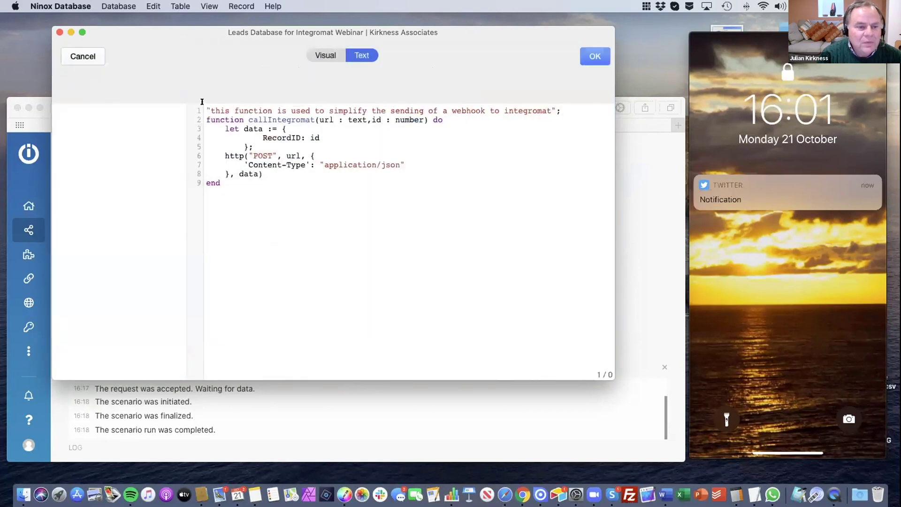
drag(203, 105, 266, 233)
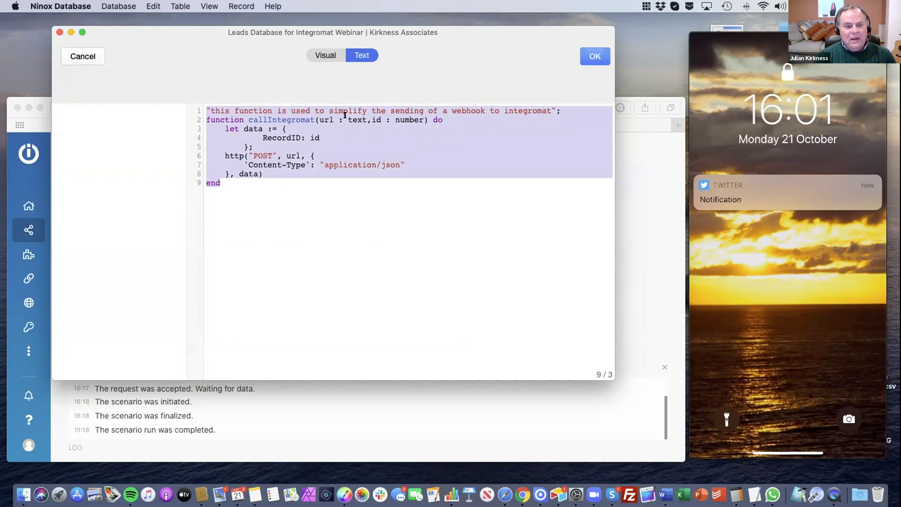
click(588, 58)
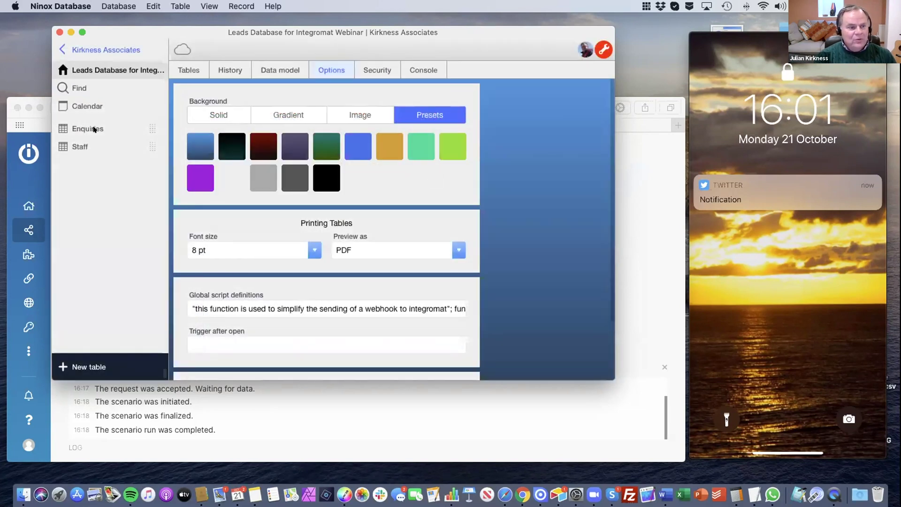
click(97, 128)
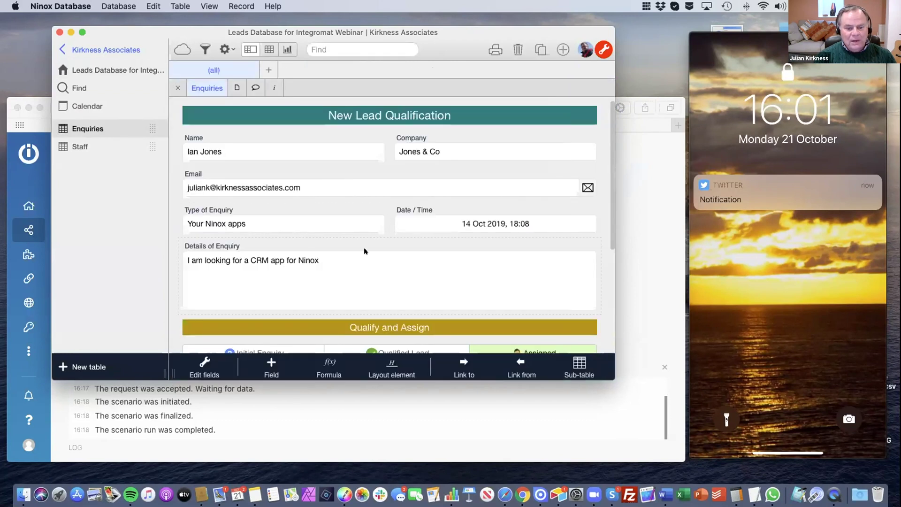
scroll(364, 251, down, 3)
scroll(364, 251, down, 5)
click(390, 304)
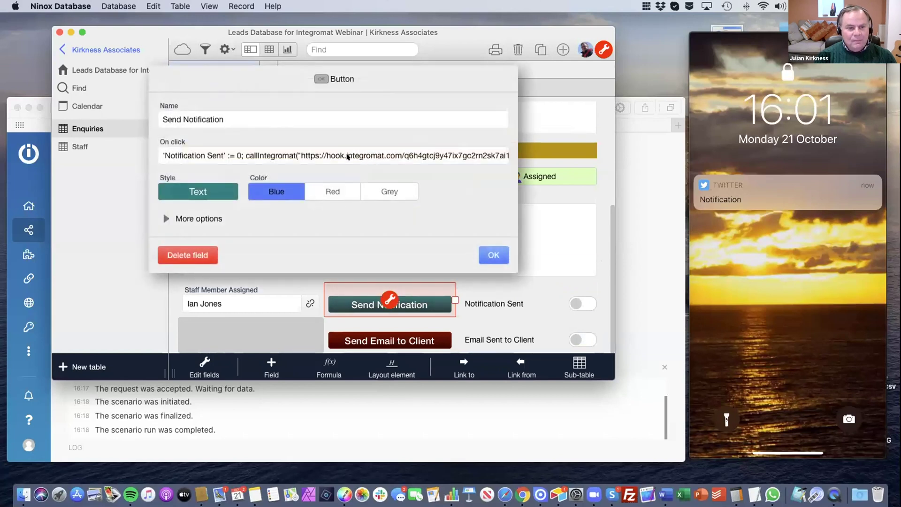
click(382, 158)
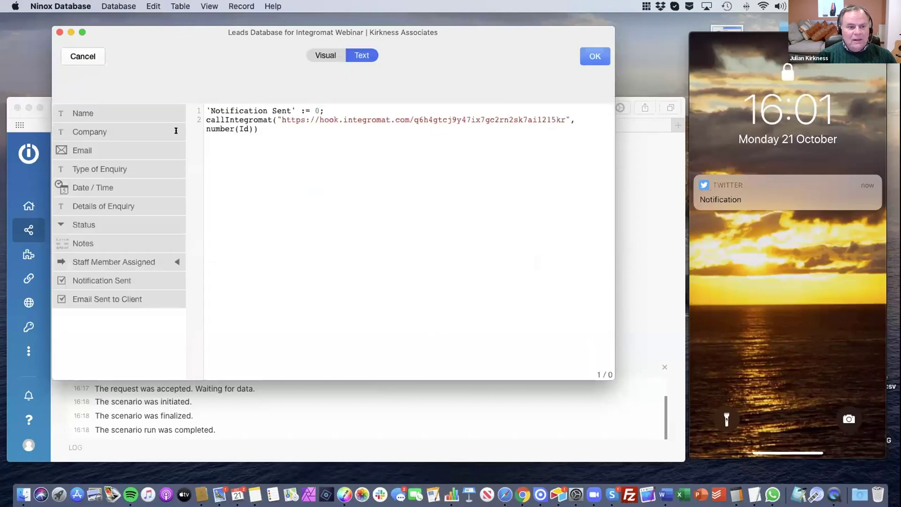
double_click(245, 129)
Leave the formula editor and bring the Integromat scenario in Safari back to the front.
click(595, 56)
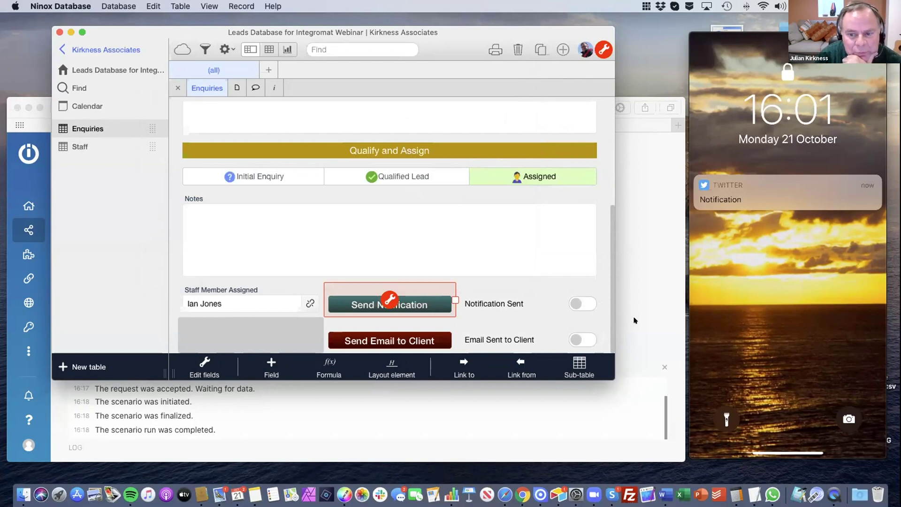
click(634, 320)
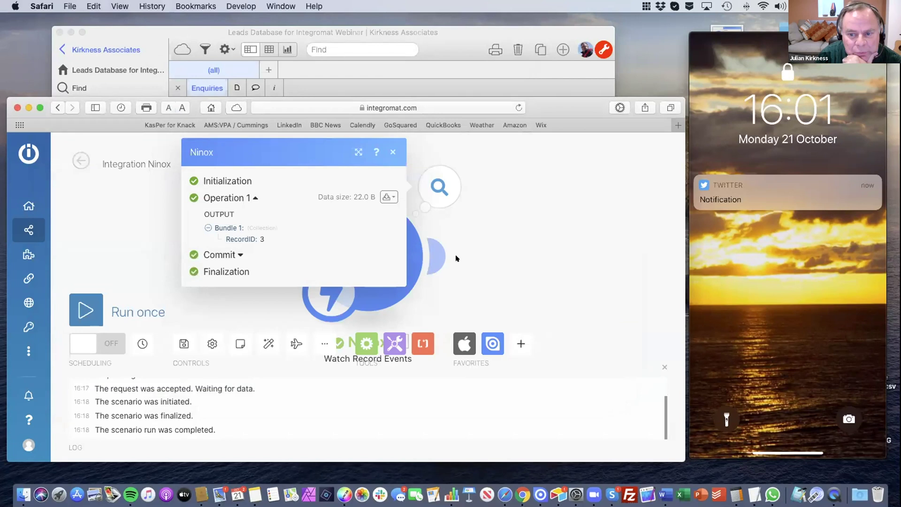
mouse_move(438, 257)
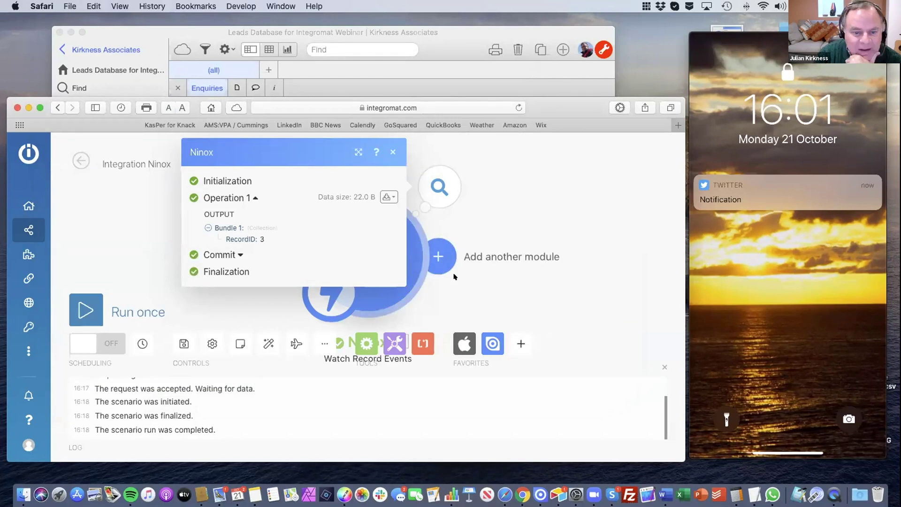
Shift the scenario view left and dismiss the Ninox execution results popup.
drag(440, 252, 212, 140)
click(232, 256)
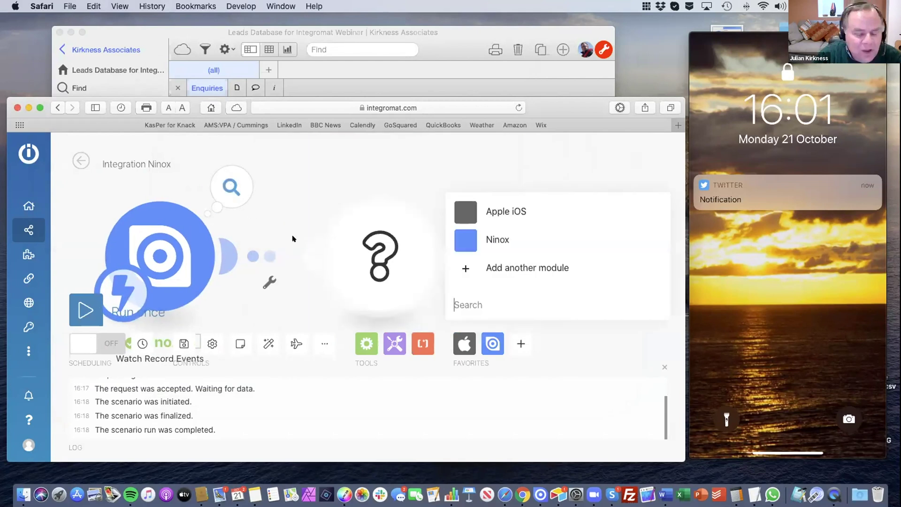
click(292, 238)
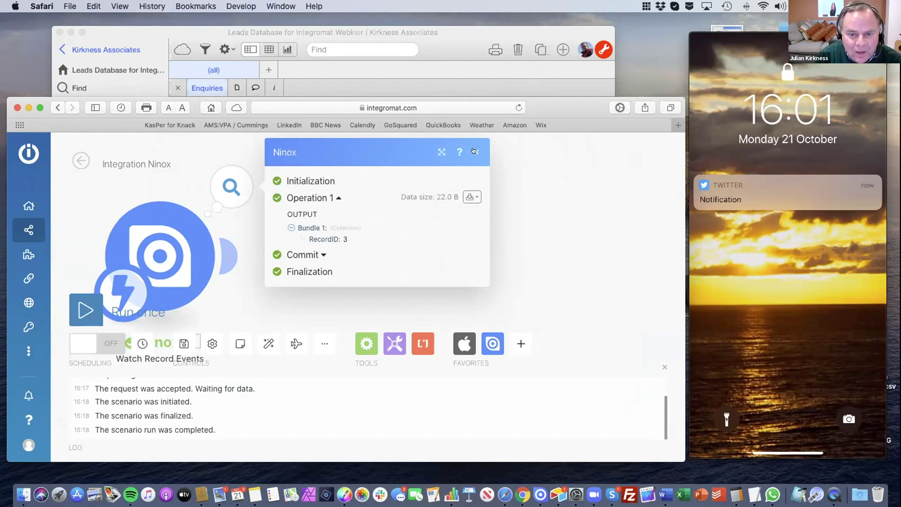
click(474, 151)
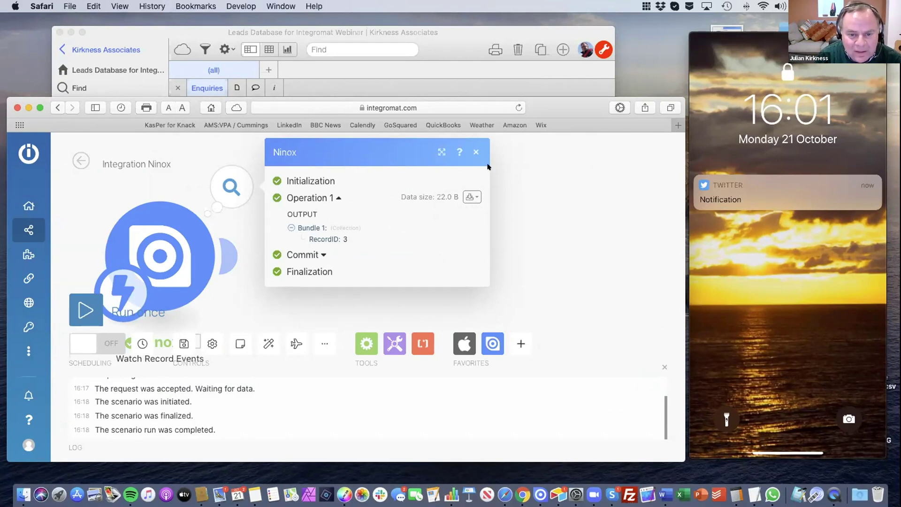
Add a new module after the Watch Record Events trigger and choose the Ninox app for it.
click(232, 258)
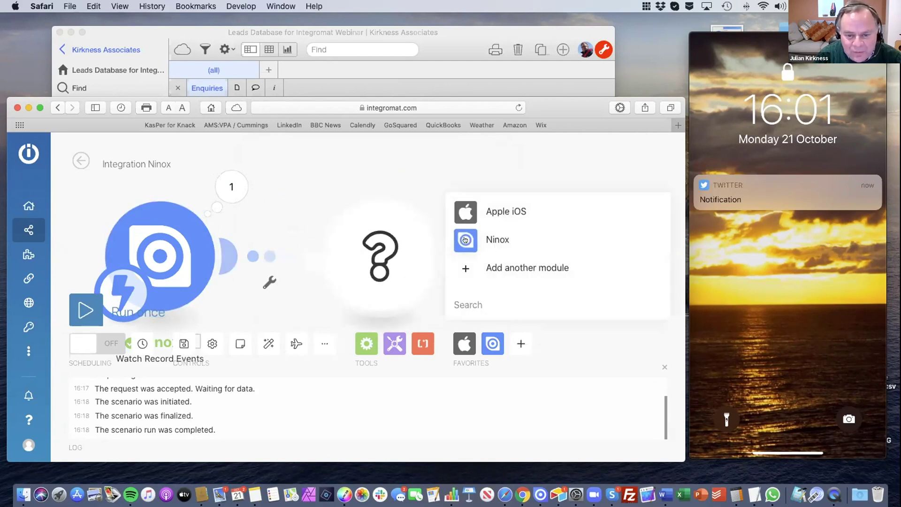
click(464, 240)
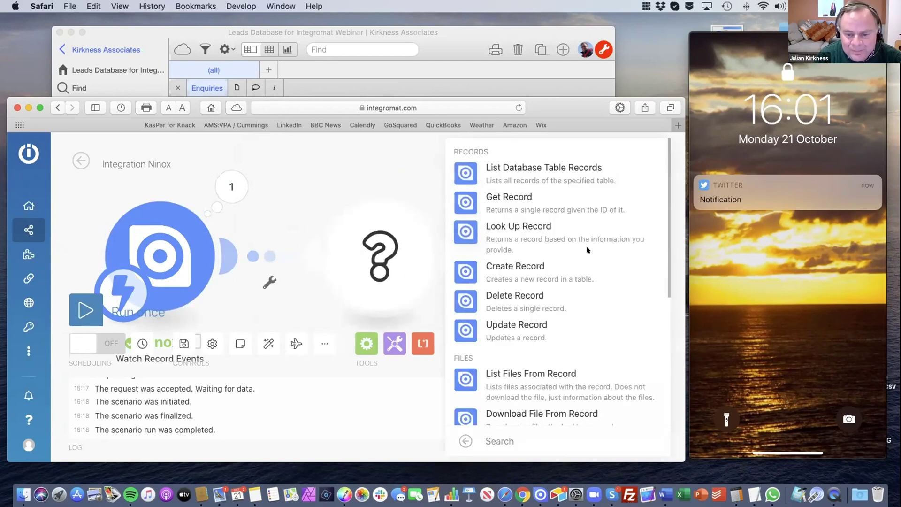
scroll(576, 249, down, 1)
scroll(563, 243, down, 2)
scroll(554, 239, up, 4)
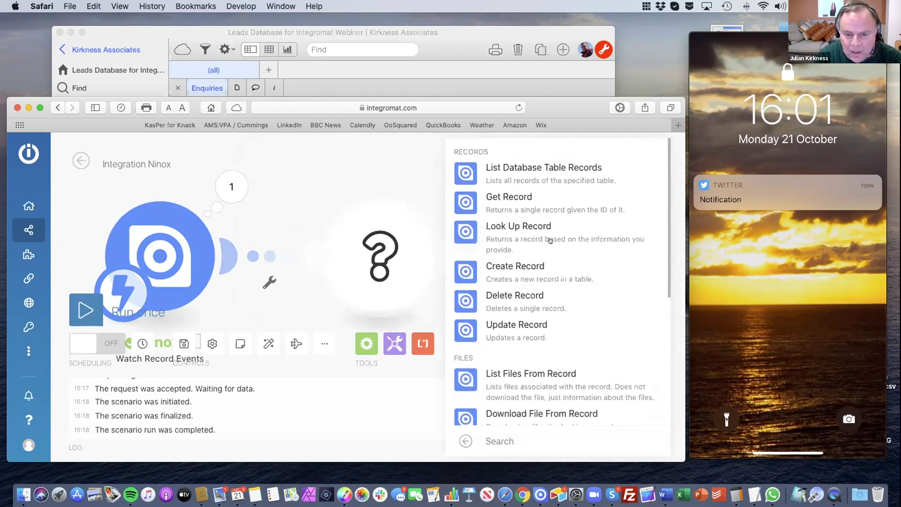
Make the module Get Record with team Kirkness Associates and Leads Database for Integromat Webinar.
click(509, 199)
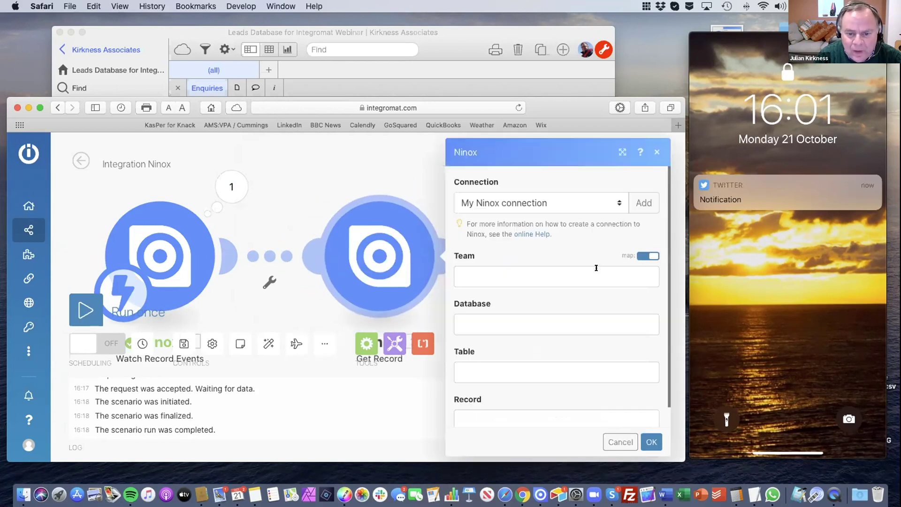
click(650, 255)
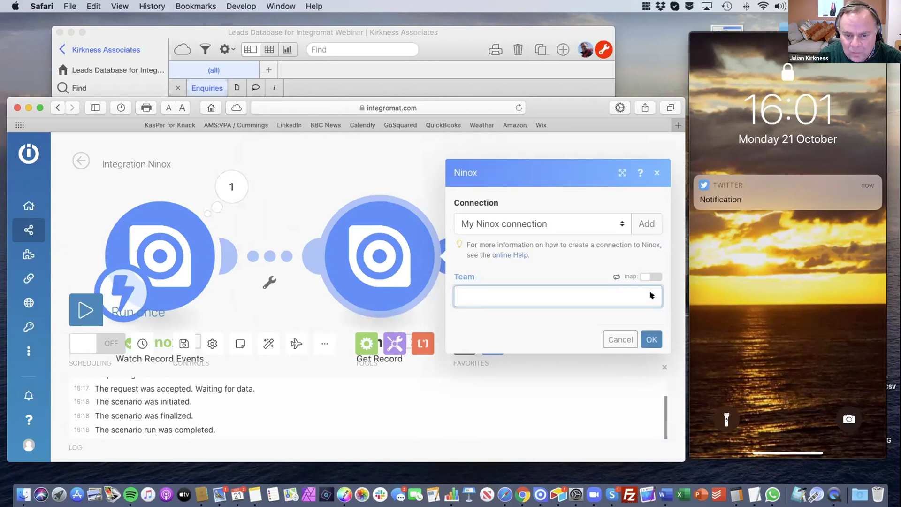
click(529, 304)
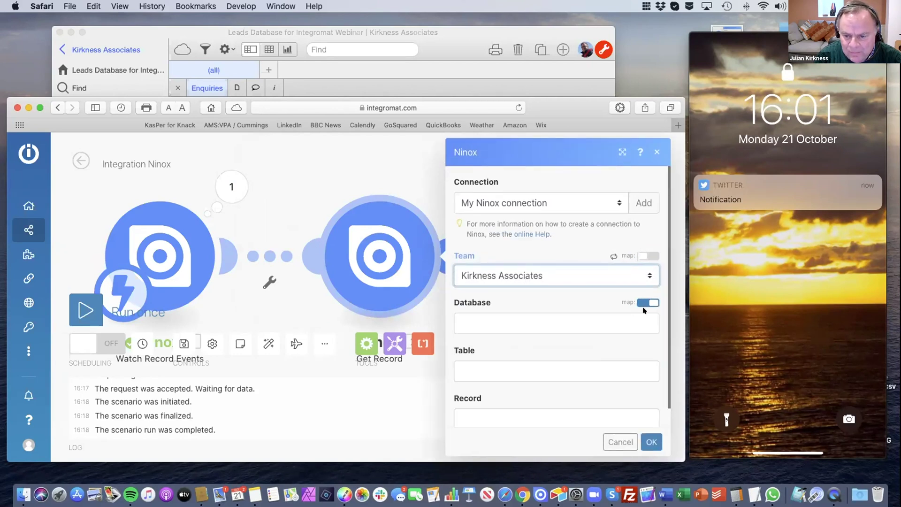
click(646, 301)
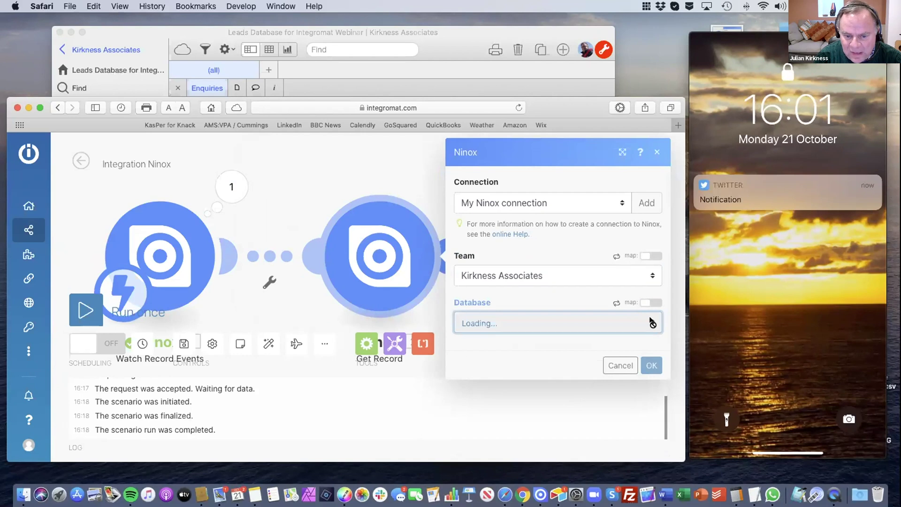
click(647, 322)
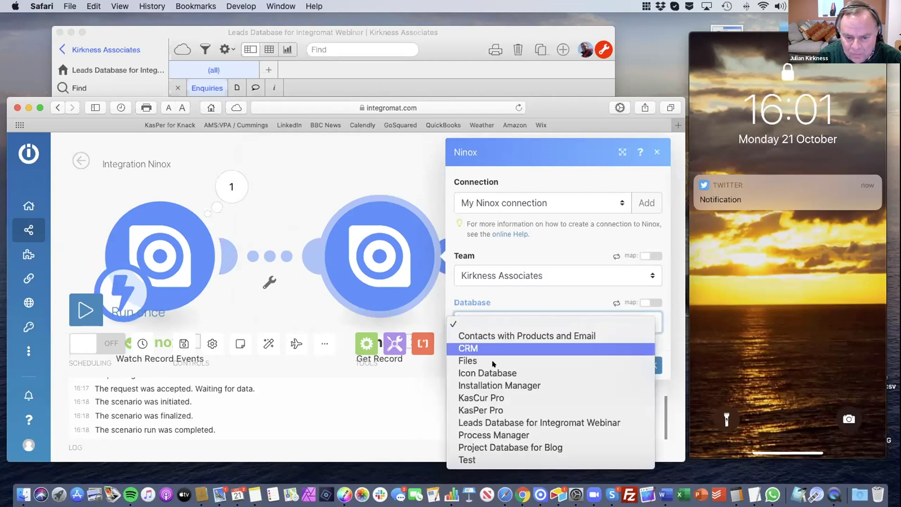
click(500, 424)
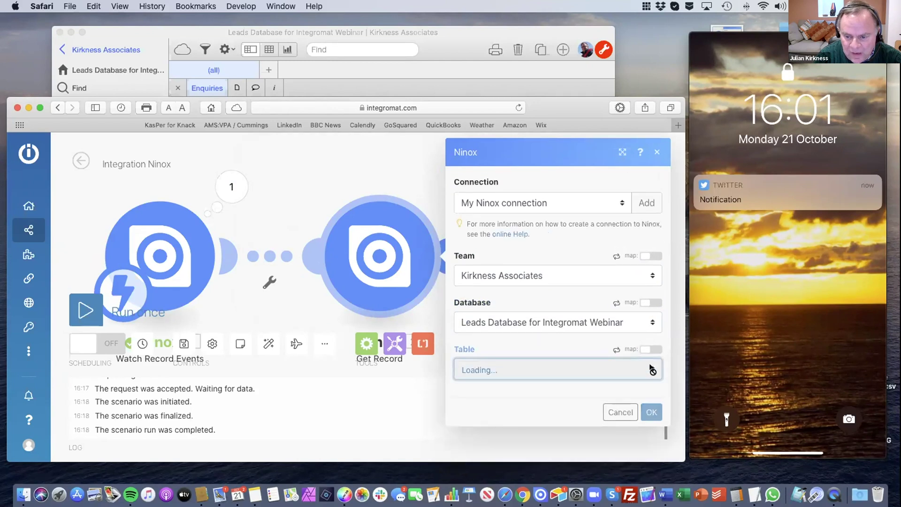
Set the Enquiries table, map Record to the trigger's RecordID and confirm Get Record.
click(652, 369)
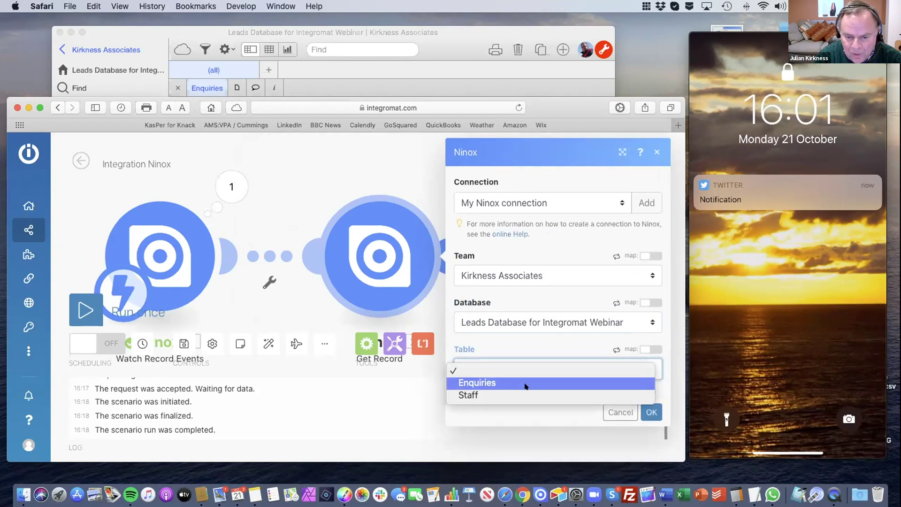
click(527, 383)
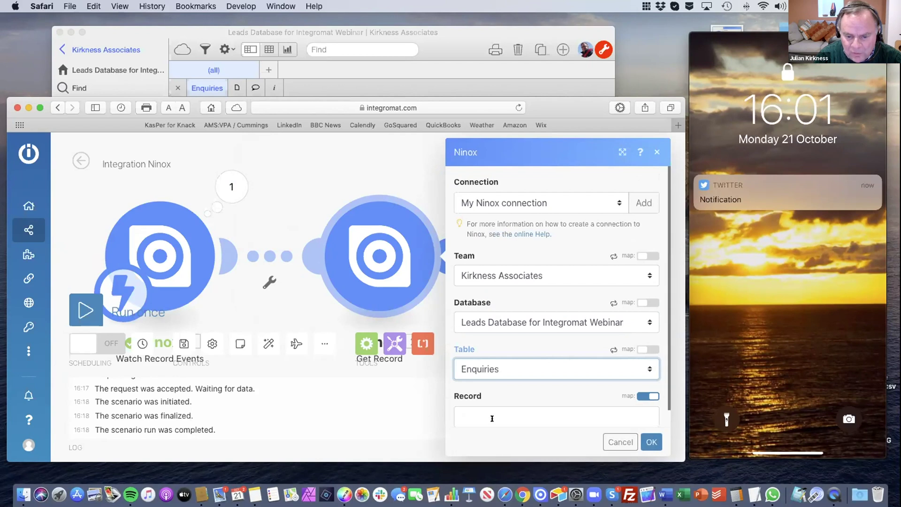
click(482, 418)
click(283, 436)
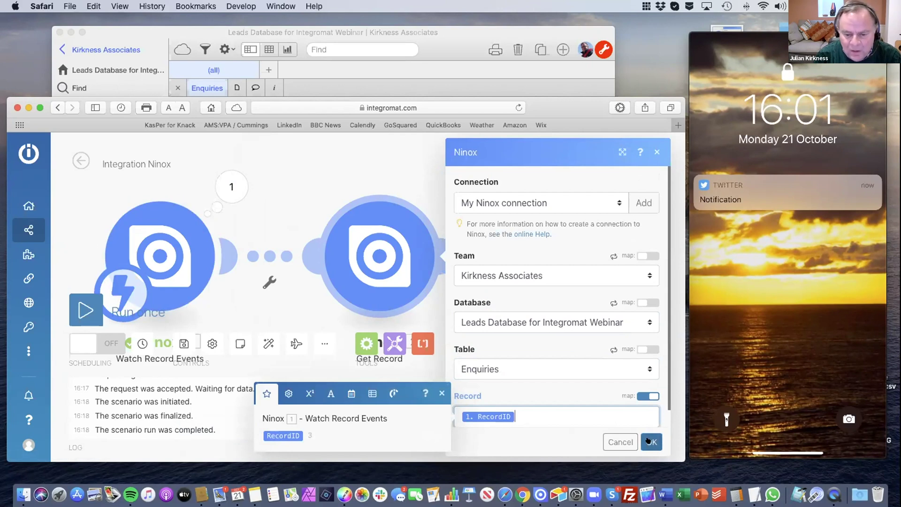
click(649, 441)
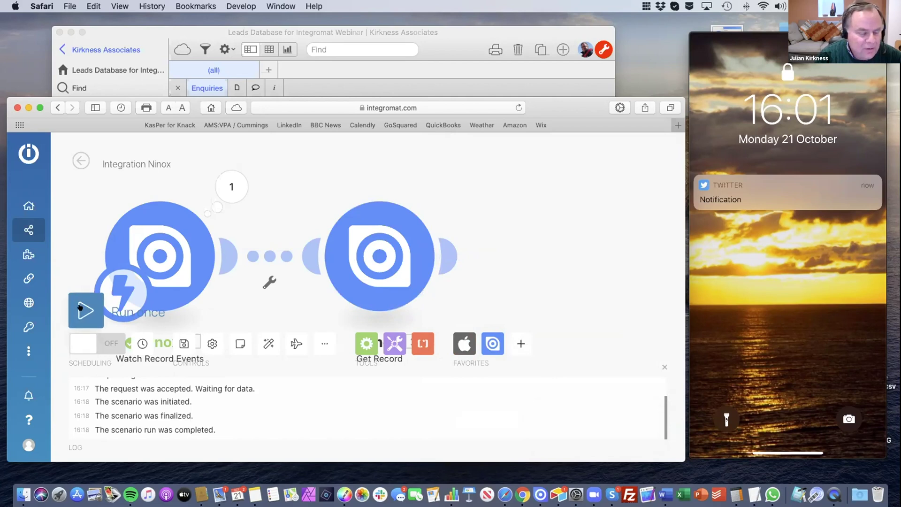
Run the scenario once and fire Send Notification on the enquiry in Ninox, then return to Safari.
click(83, 309)
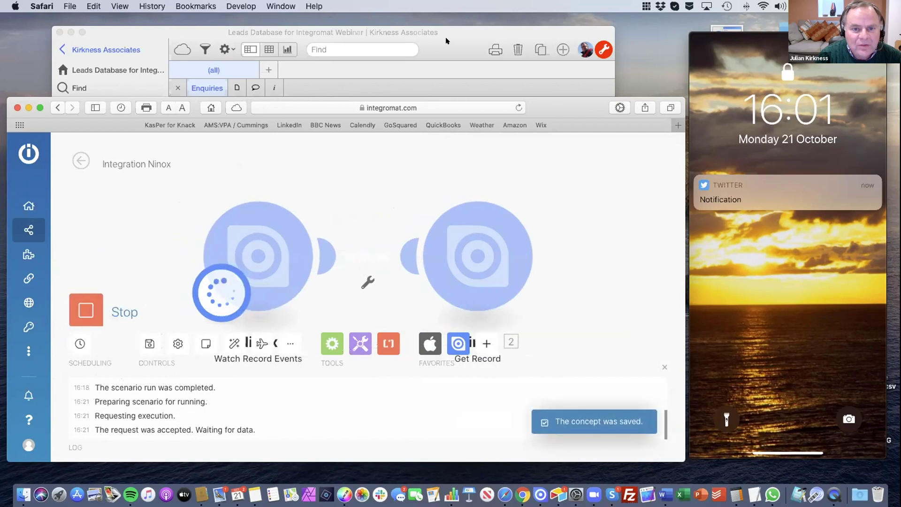
click(453, 57)
click(386, 303)
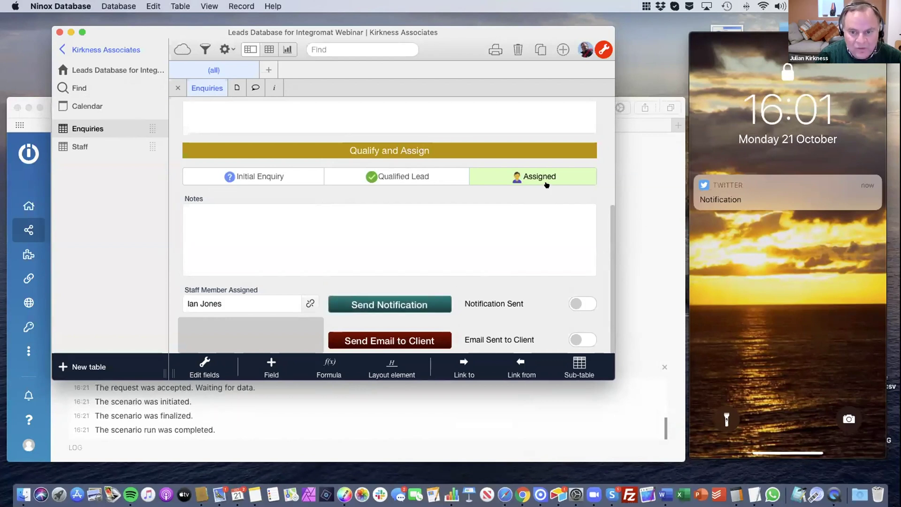
key(super+Tab)
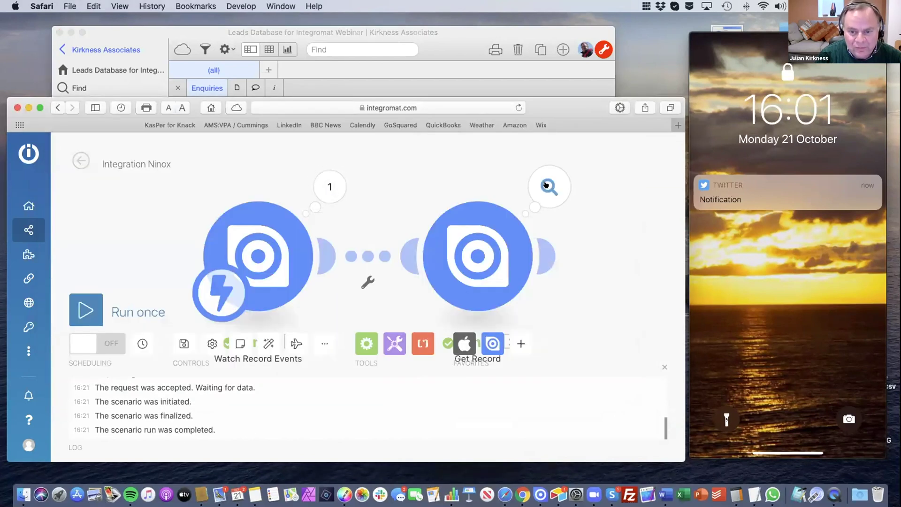
click(530, 188)
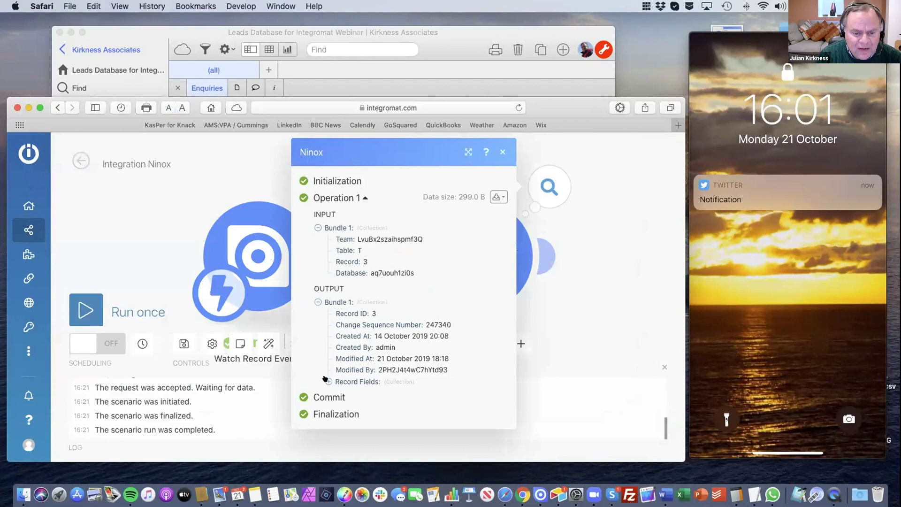
click(328, 381)
scroll(443, 308, down, 5)
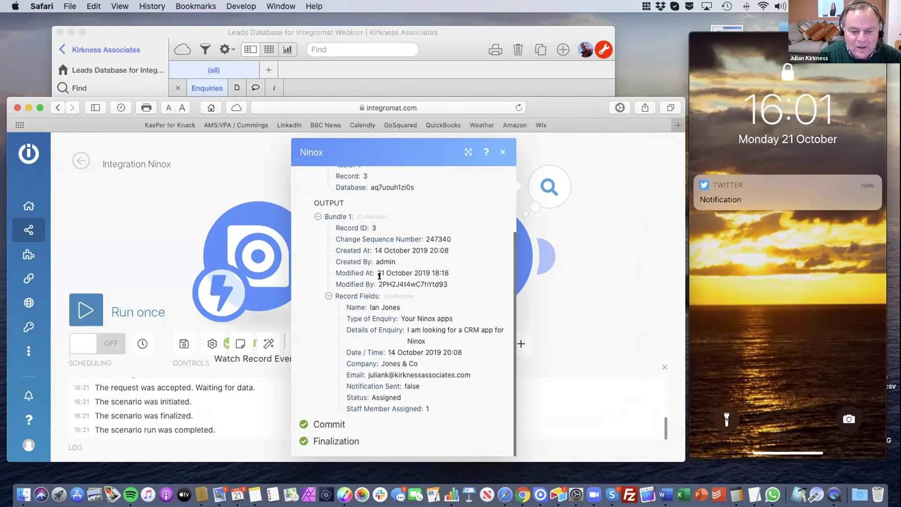
click(501, 151)
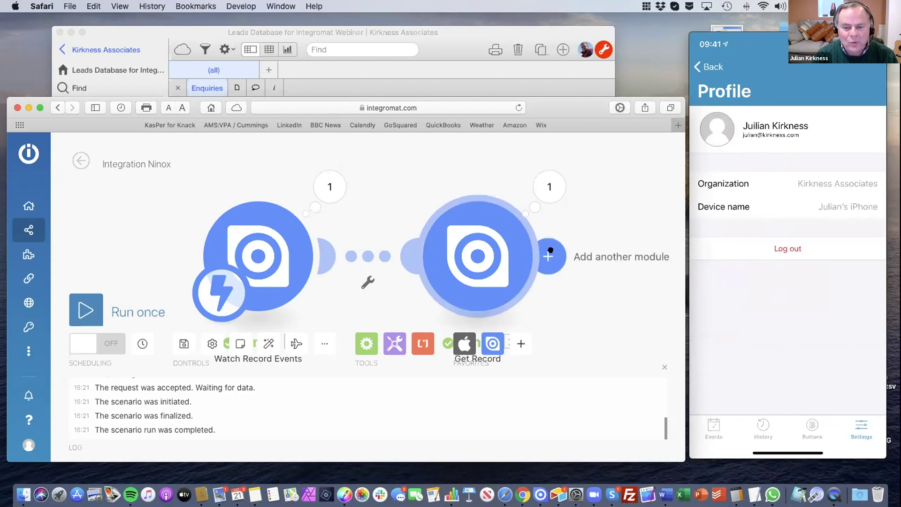
Add an Apple iOS Send a push notification module after Get Record.
click(548, 252)
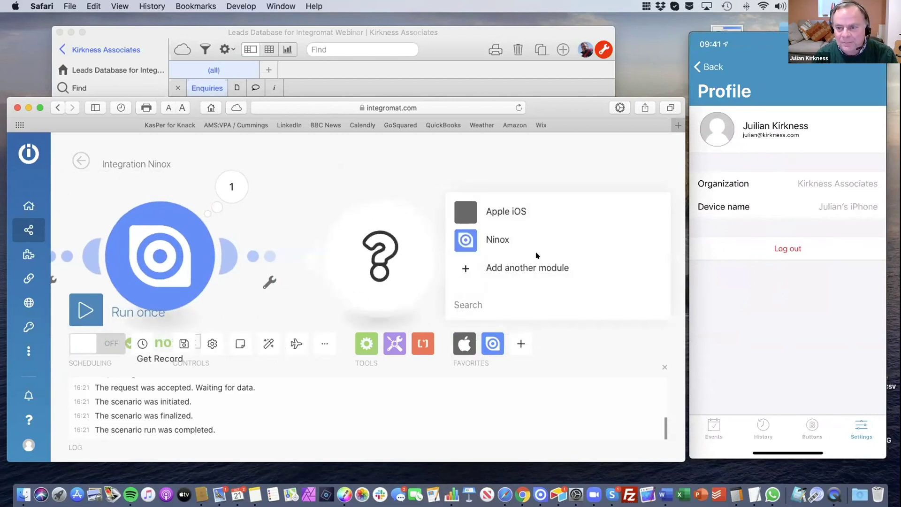
click(485, 210)
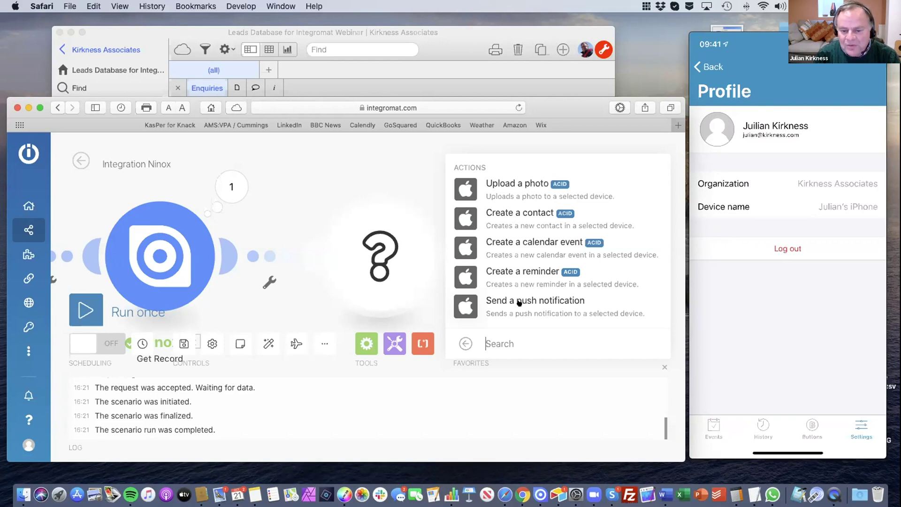
click(520, 301)
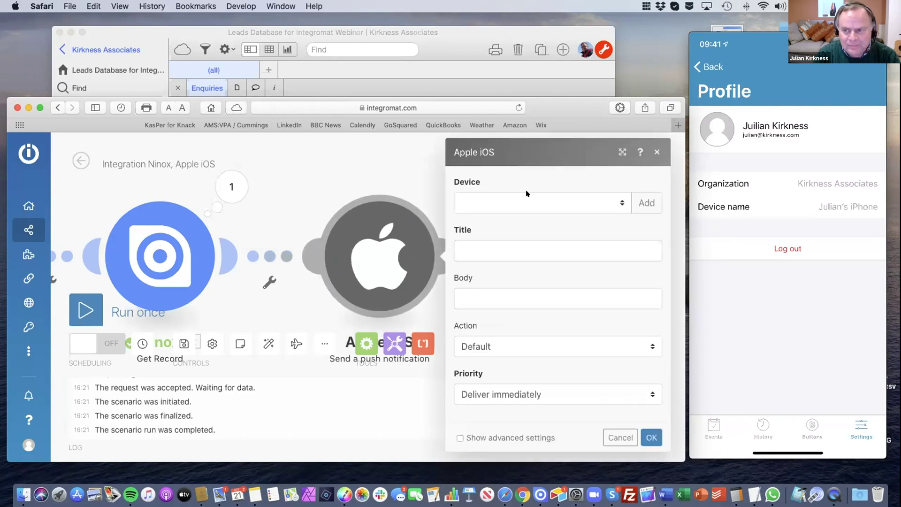
Target the iPad, title the notification New Lead Assigned and start the body with the record's Company.
click(574, 205)
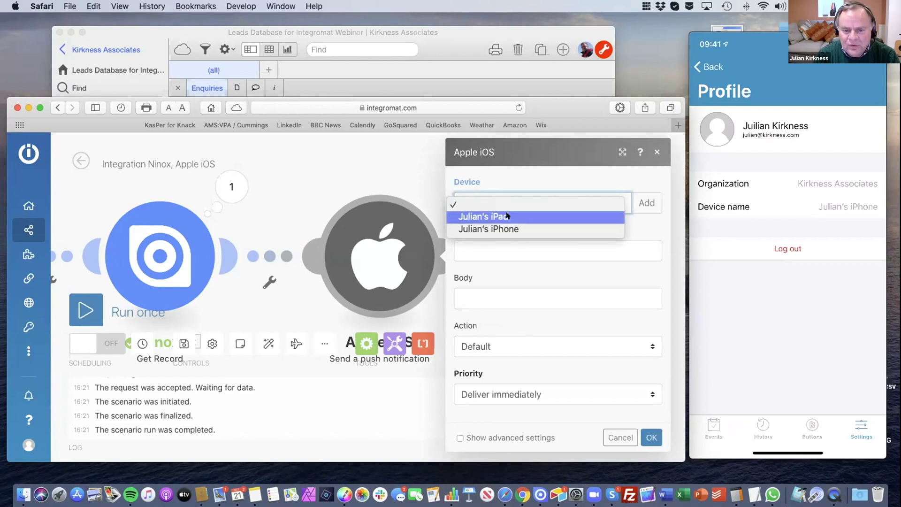
click(507, 216)
click(487, 248)
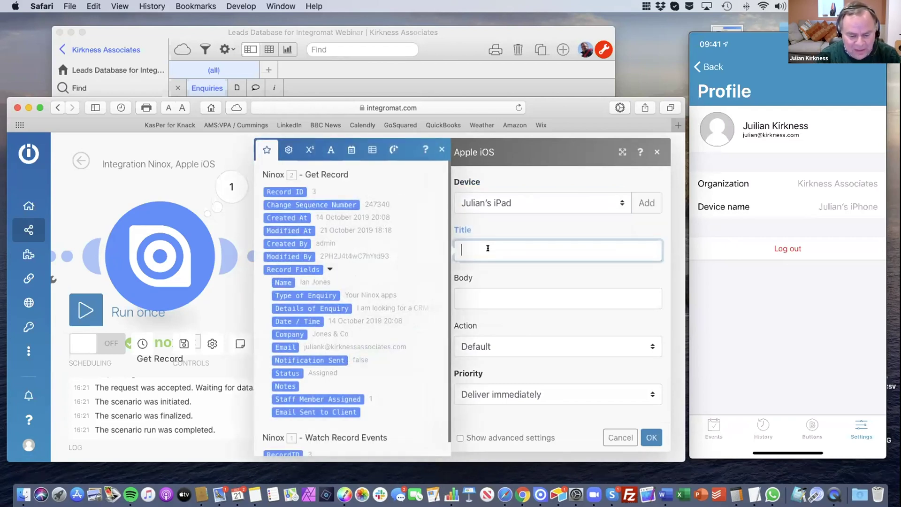
text(New Lead Ass)
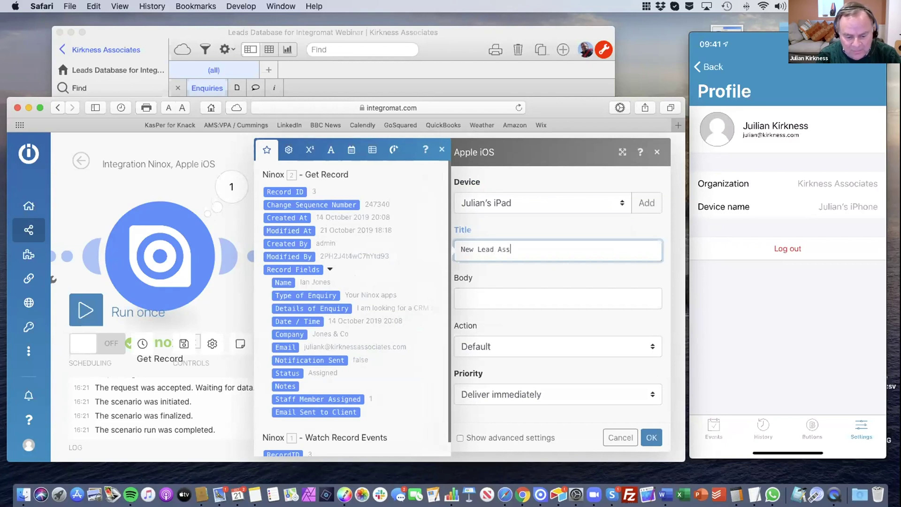
text(igned)
click(488, 295)
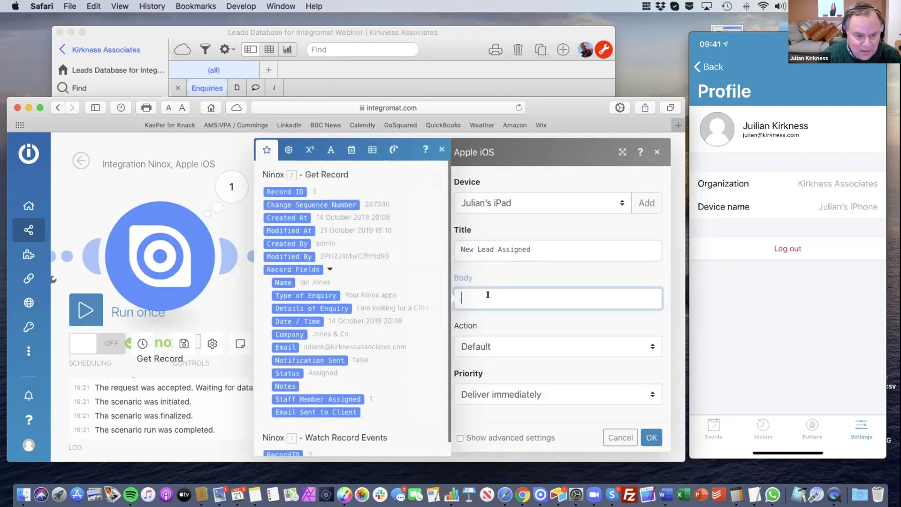
text(Company)
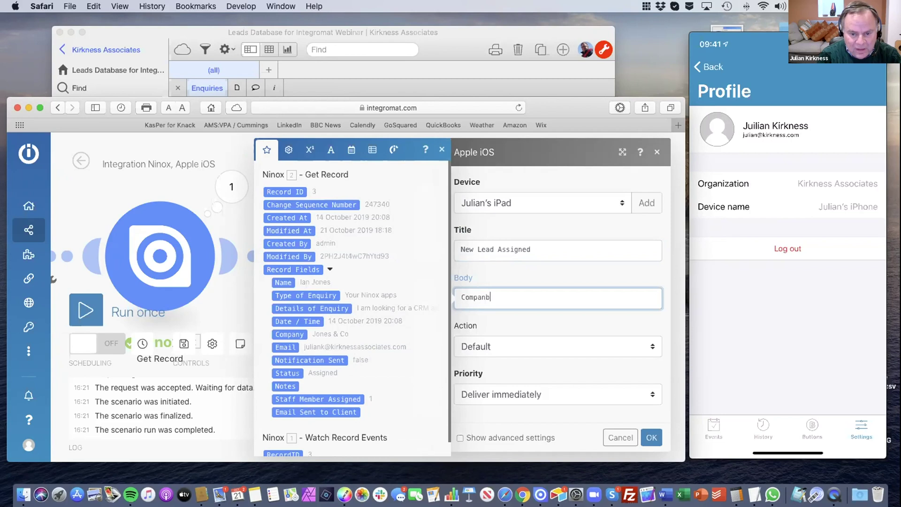
text(y:)
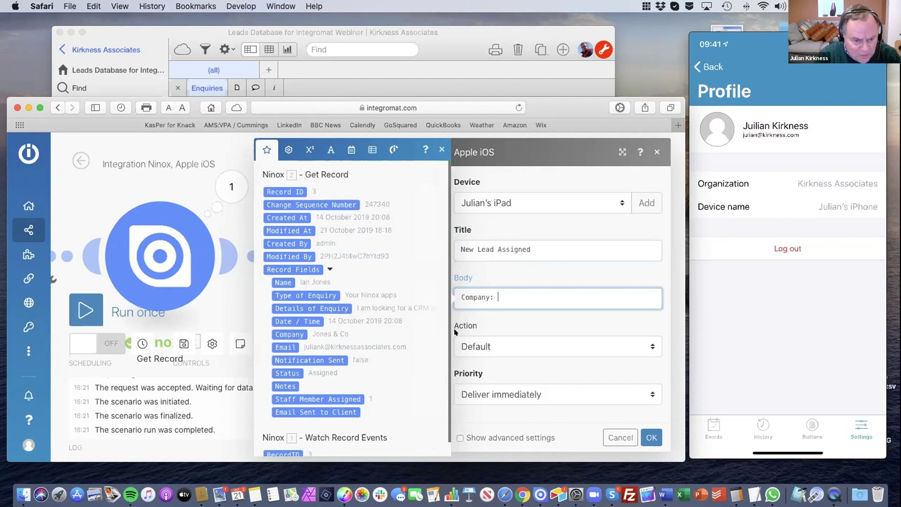
click(290, 332)
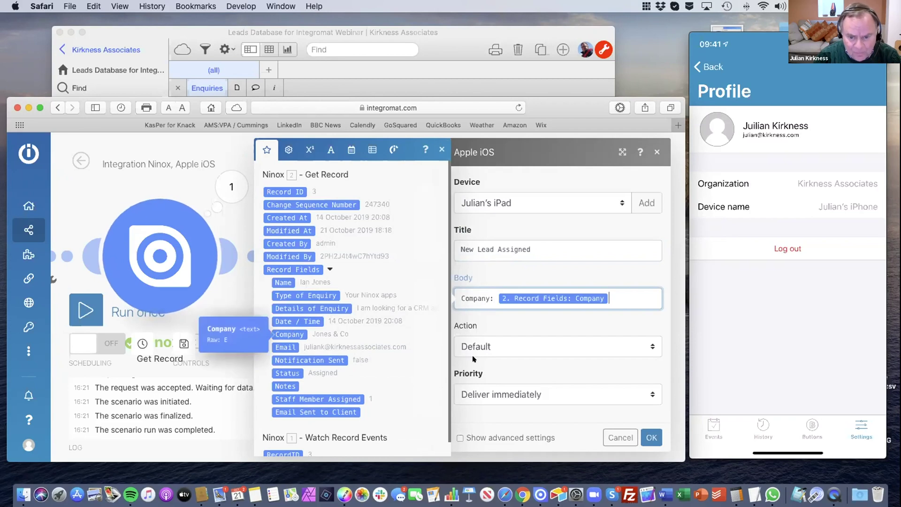
click(498, 345)
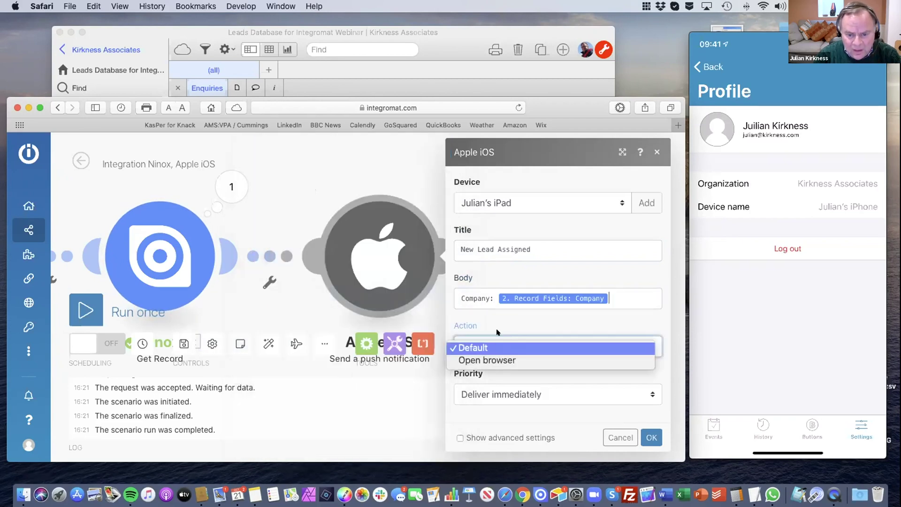
click(617, 286)
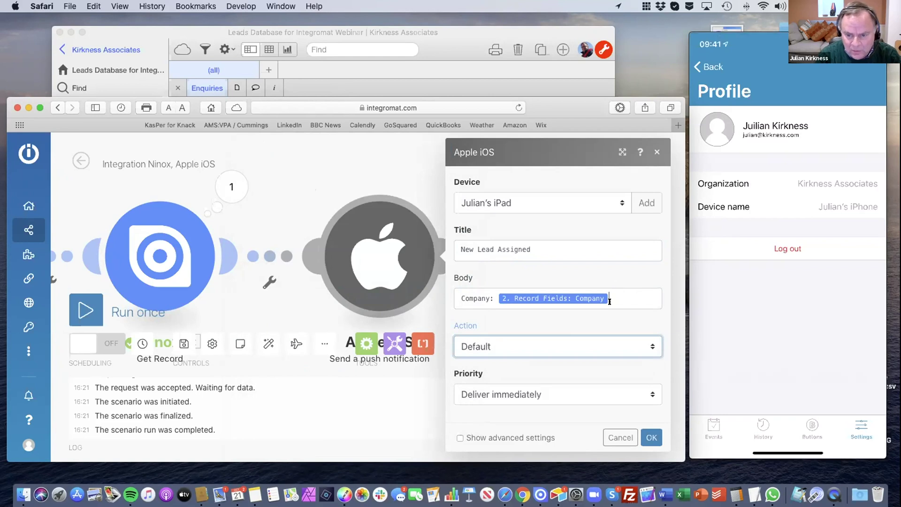
click(624, 292)
Add body lines for the record's Name and Type of Enquiry and confirm the push notification.
key(Return)
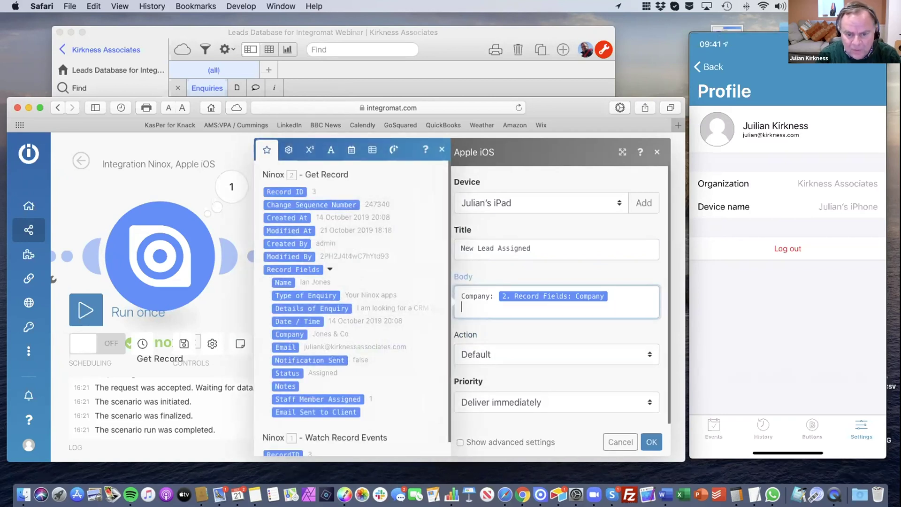
click(282, 281)
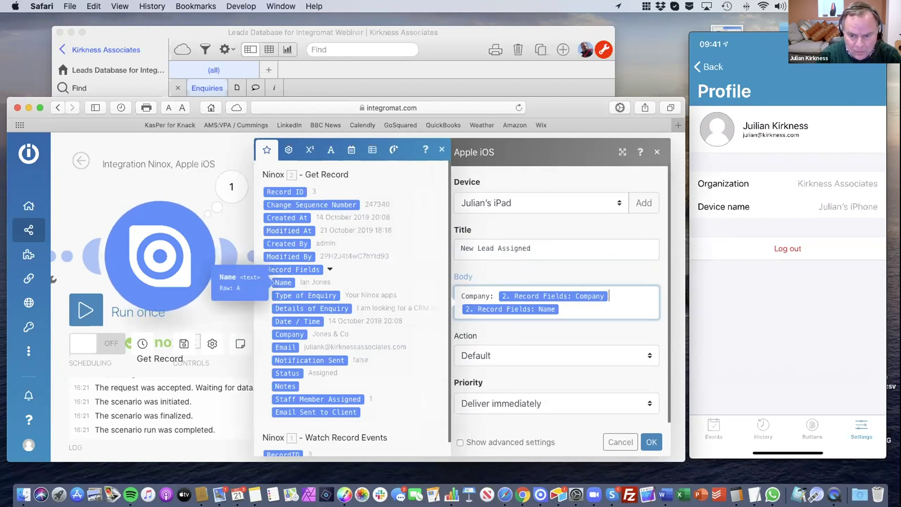
key(Return)
key(Delete)
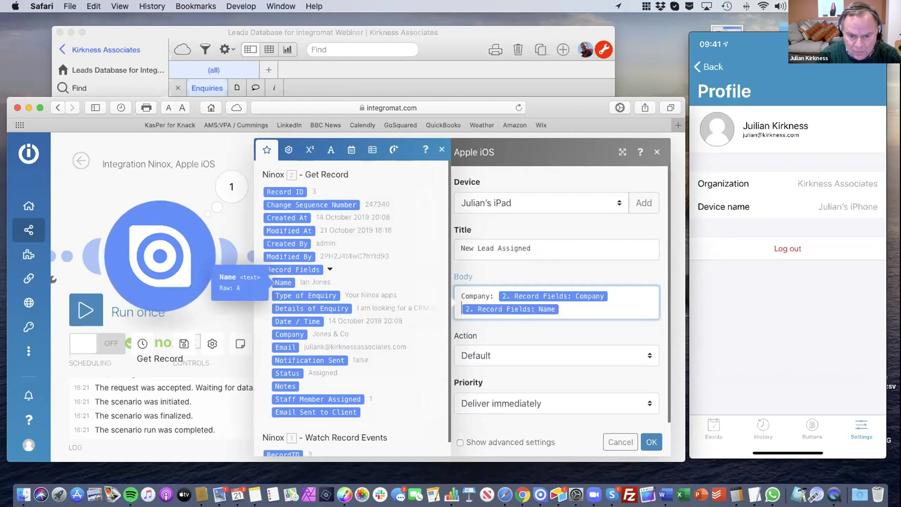
text(Name:)
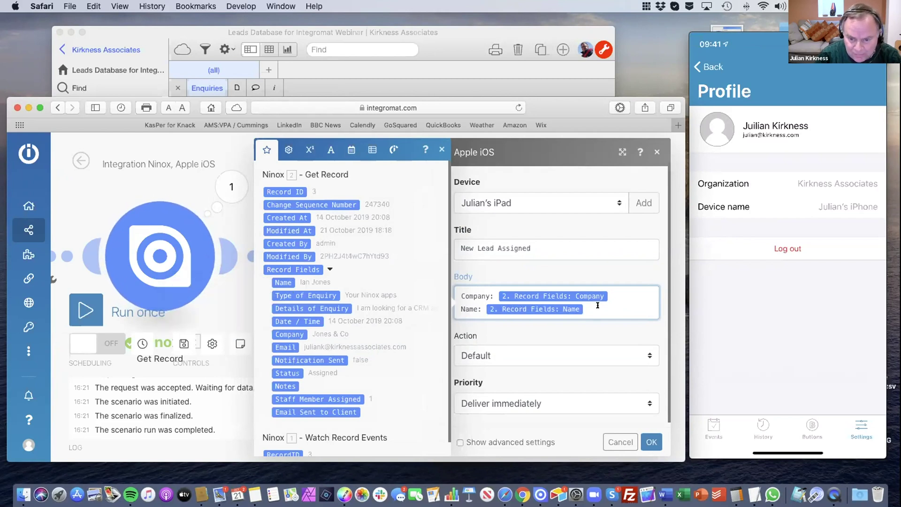
key(Return)
text(Tye)
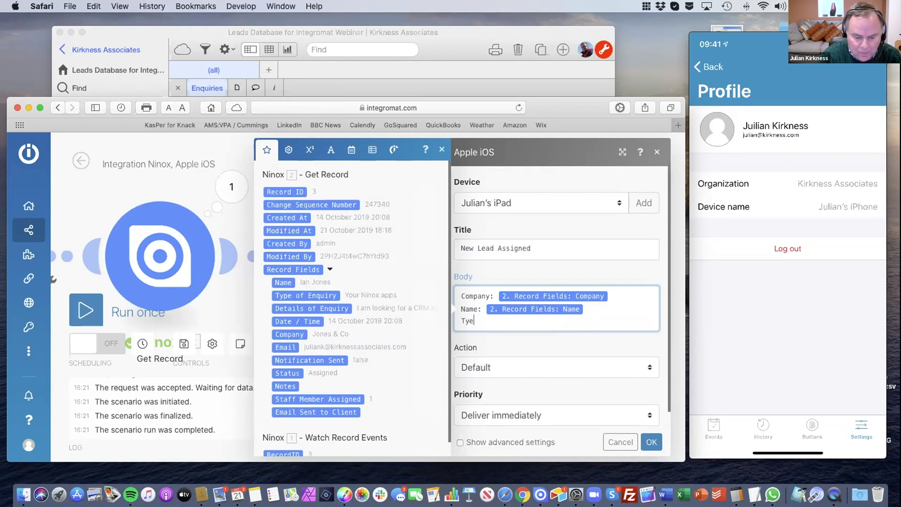
key(BackSpace)
text(pe:)
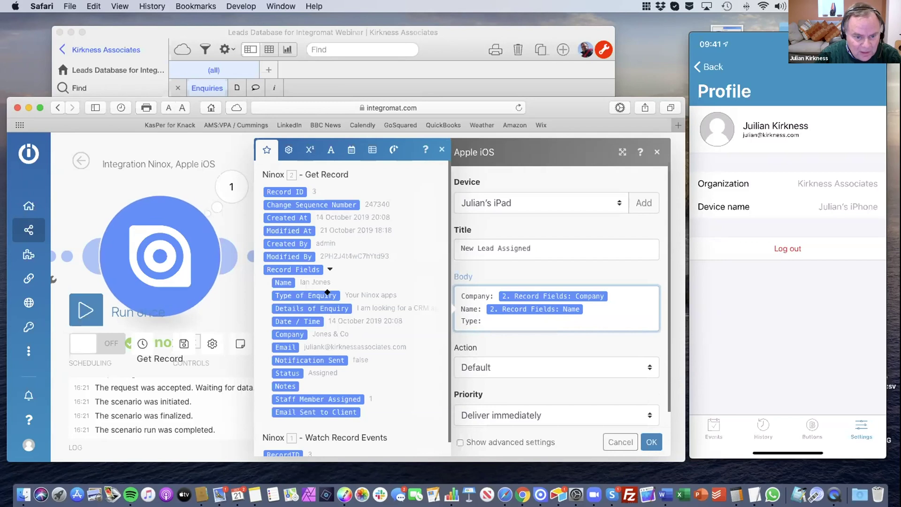
click(305, 296)
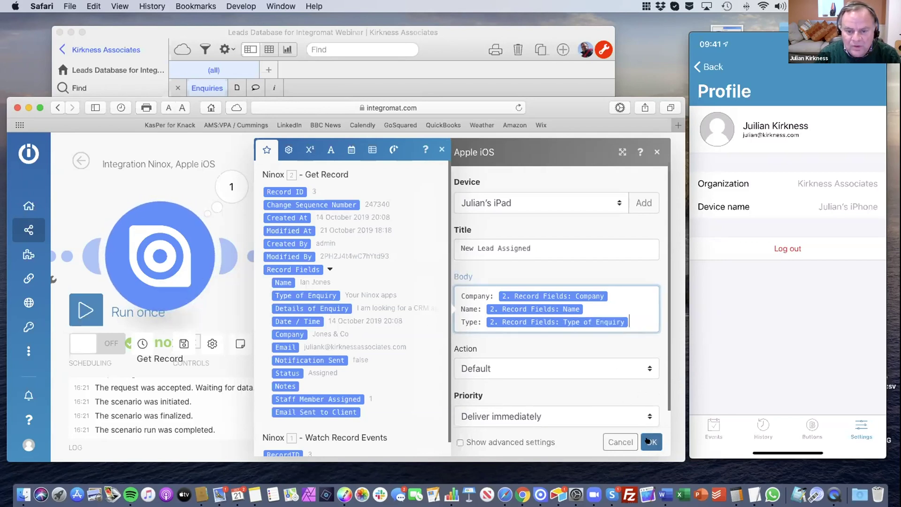
click(649, 441)
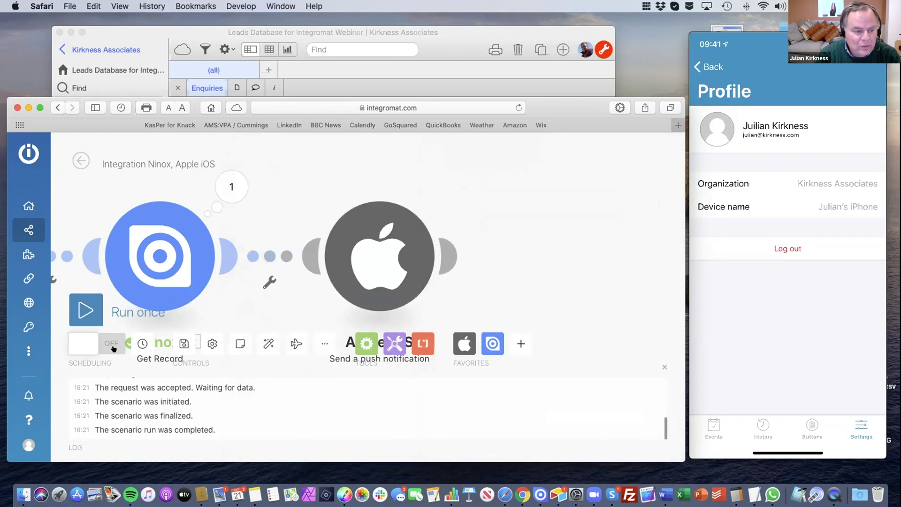
Run the scenario once, fire Send Notification from the Ninox enquiry and return to Integromat.
click(86, 311)
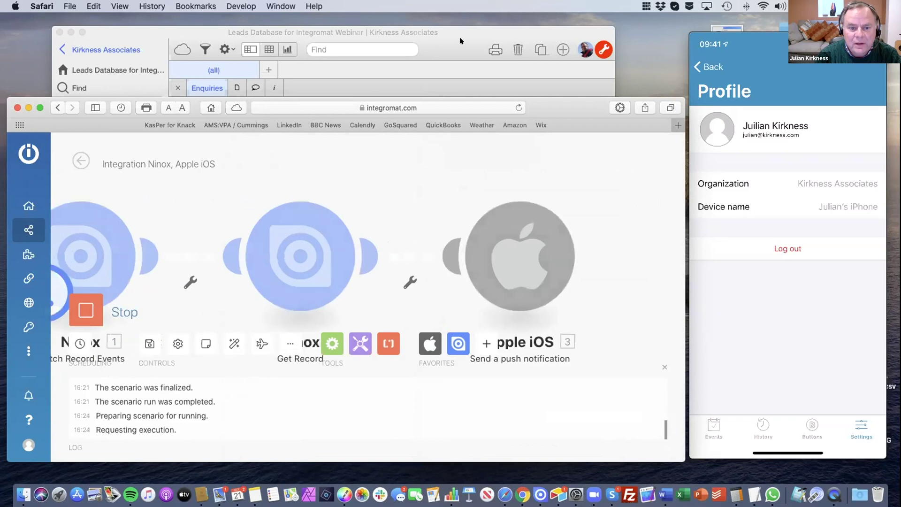
click(452, 97)
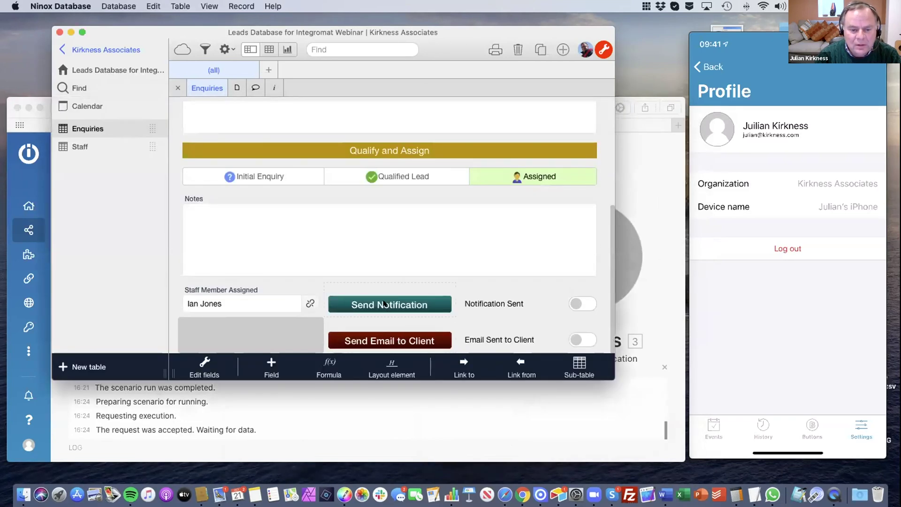
click(386, 304)
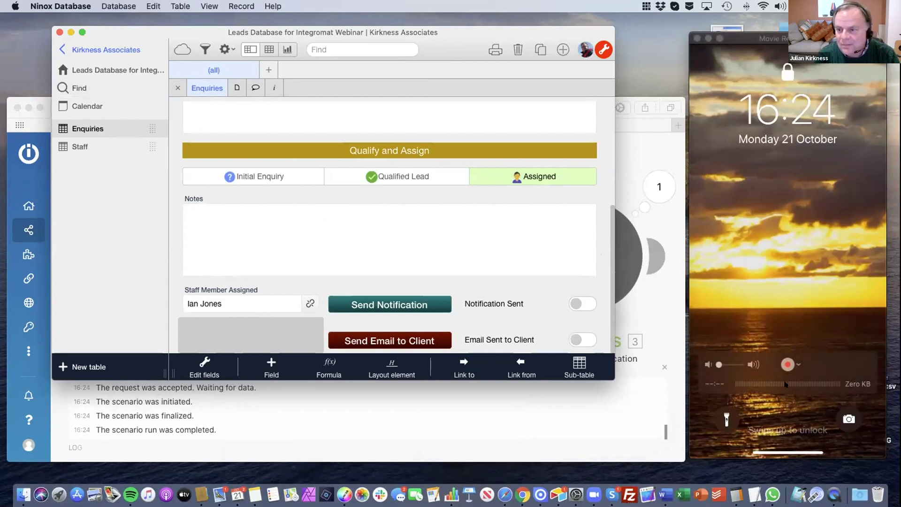
mouse_move(788, 295)
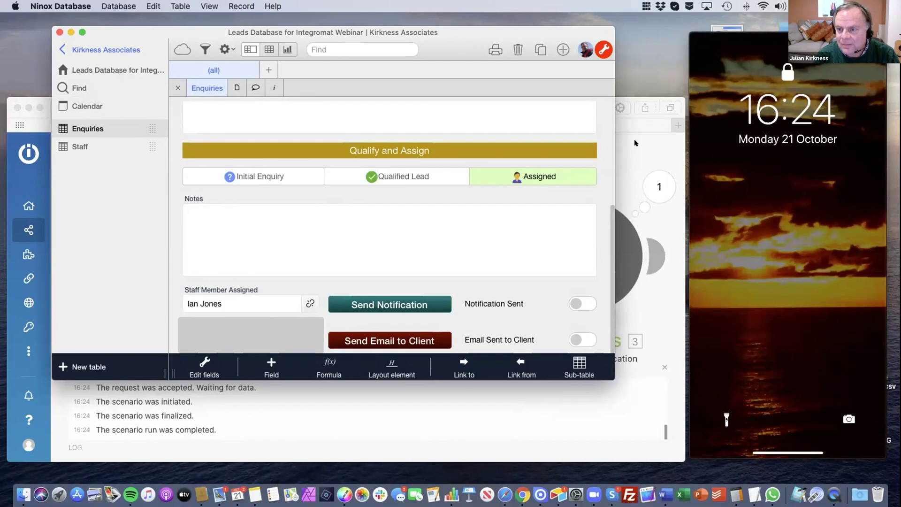
click(634, 143)
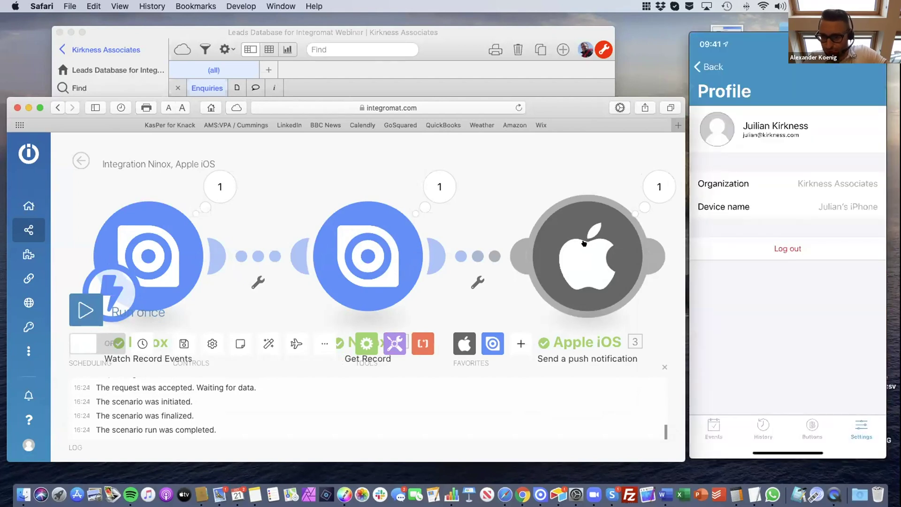
Change the push notification's Device from the iPad to the iPhone and confirm.
click(583, 244)
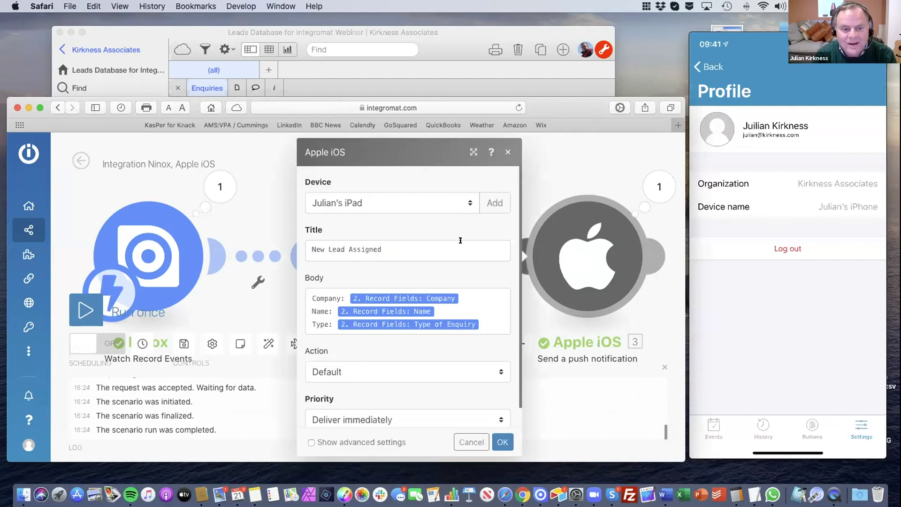
click(360, 204)
click(357, 214)
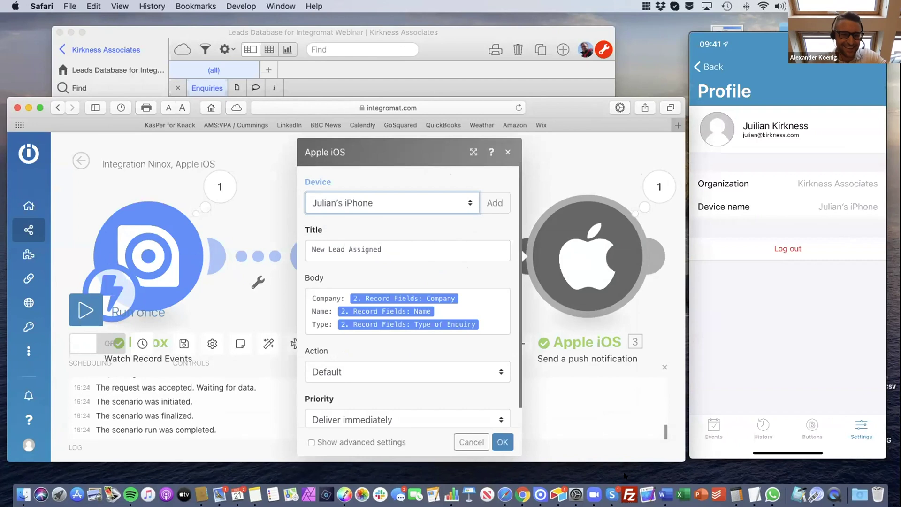
click(502, 440)
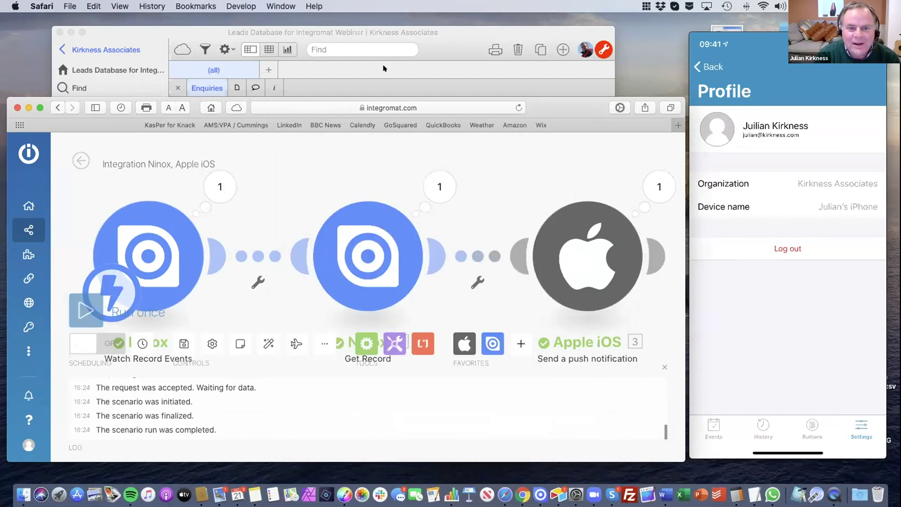
Run the scenario once, trigger it from the Ninox record and return to check the log.
click(81, 308)
key(super+Tab)
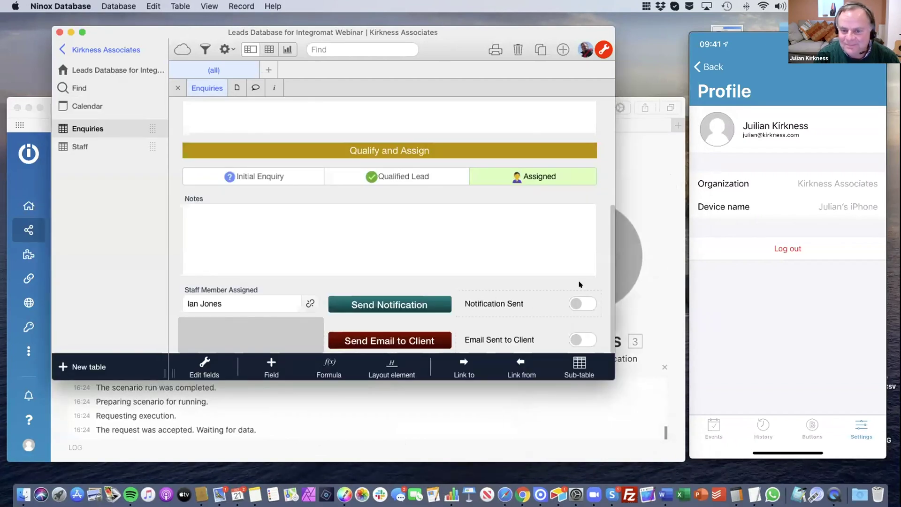
click(654, 311)
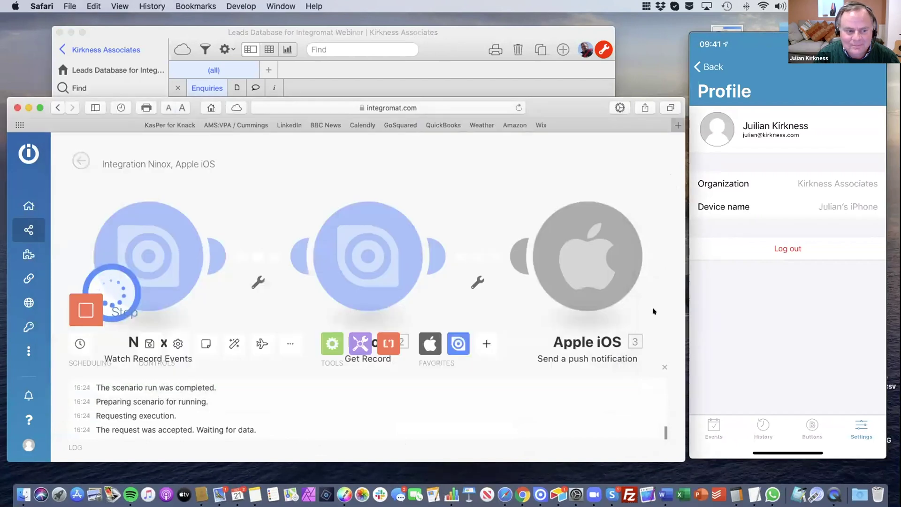
click(463, 34)
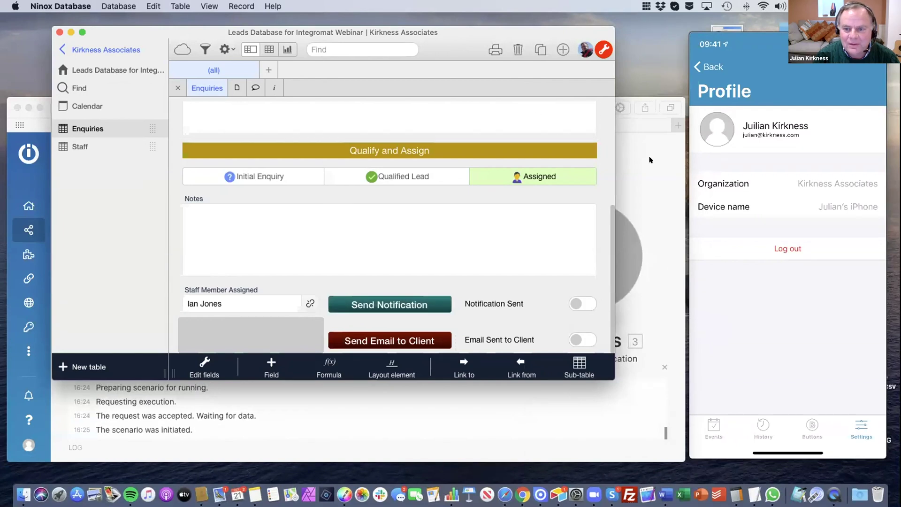
click(662, 177)
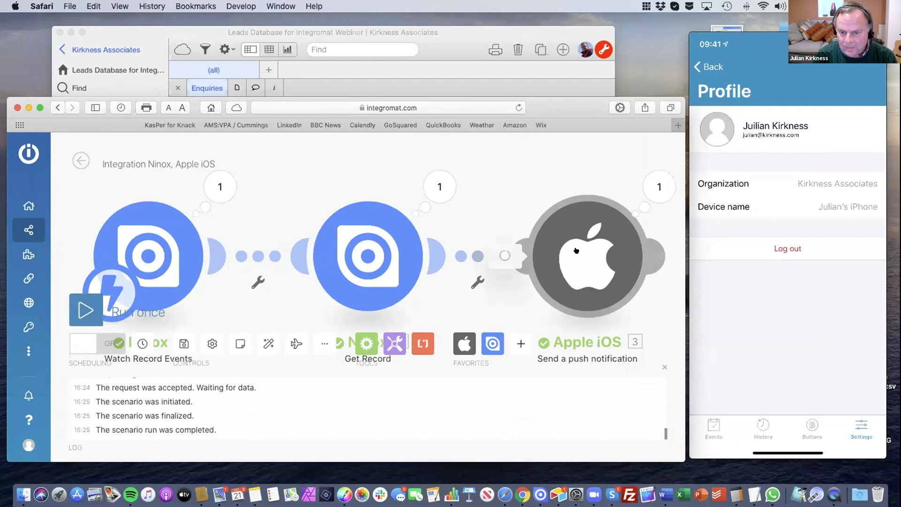
Reconfirm the push settings, run once with Process existing, and start a new module after the push step.
click(576, 251)
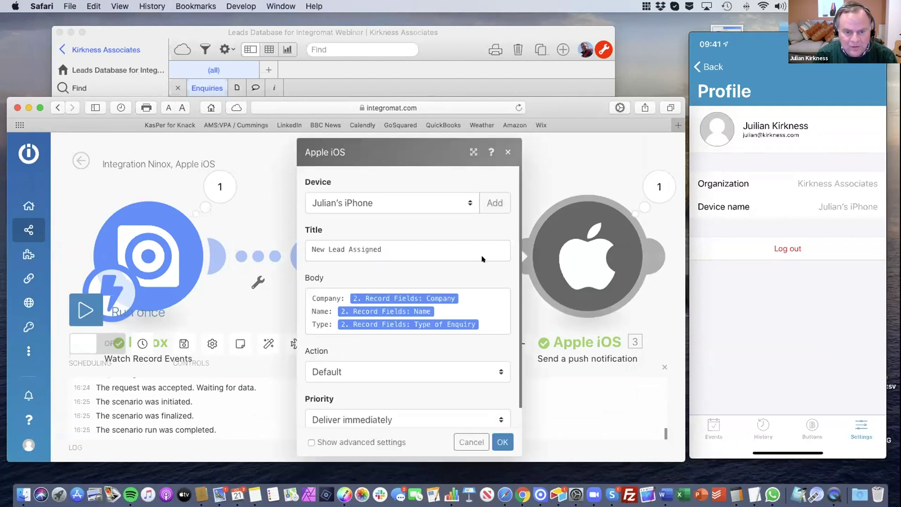
scroll(462, 286, down, 2)
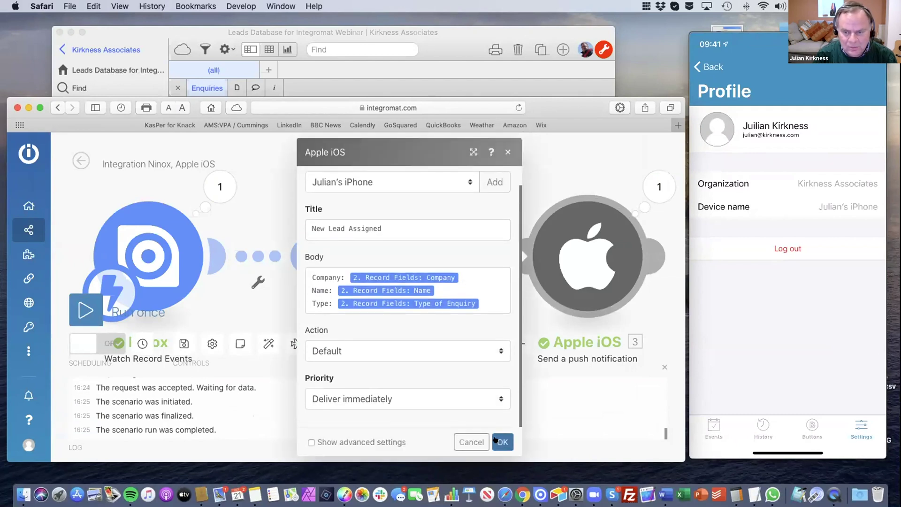
click(501, 441)
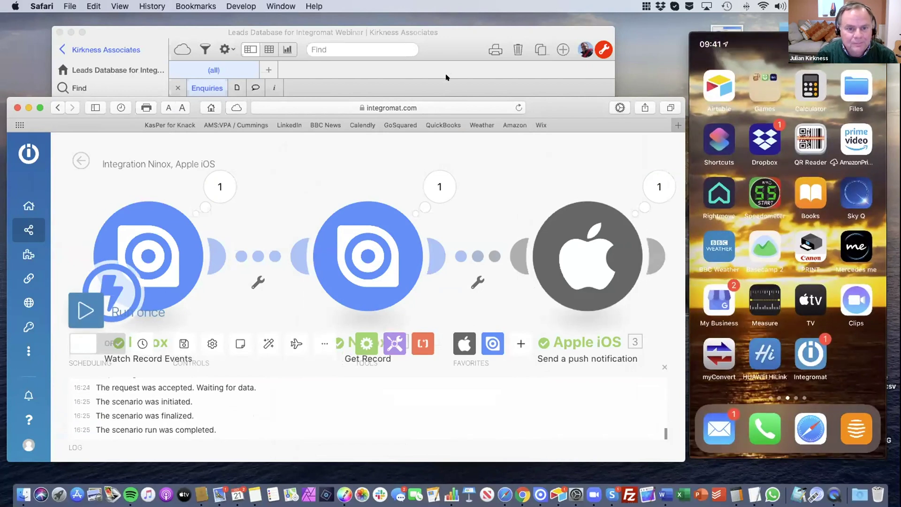
click(83, 308)
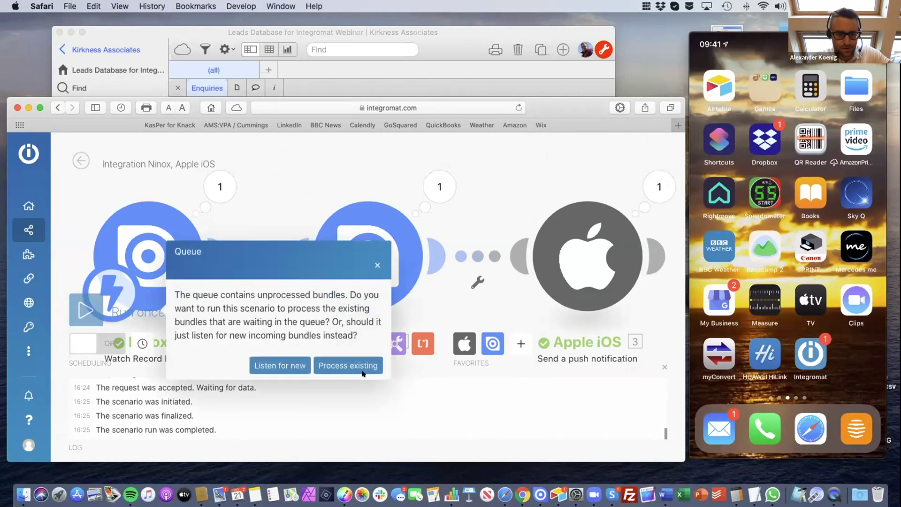
click(350, 366)
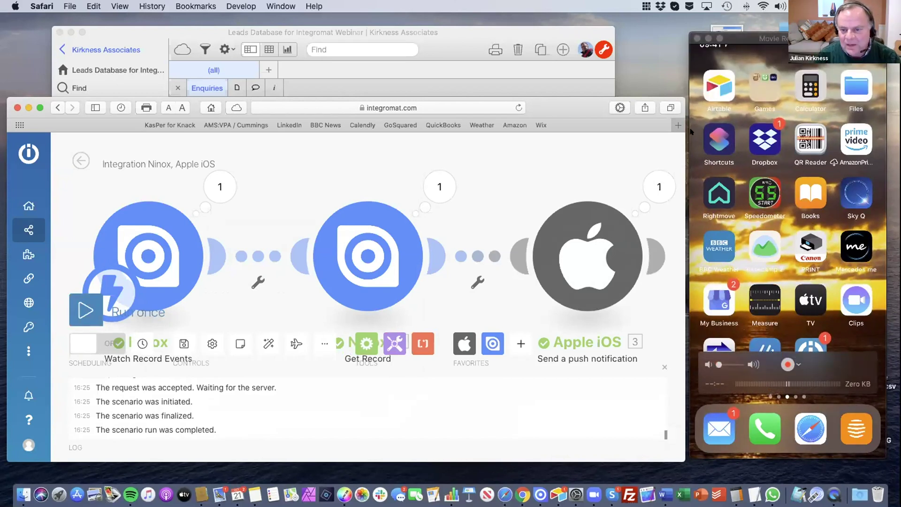
click(657, 258)
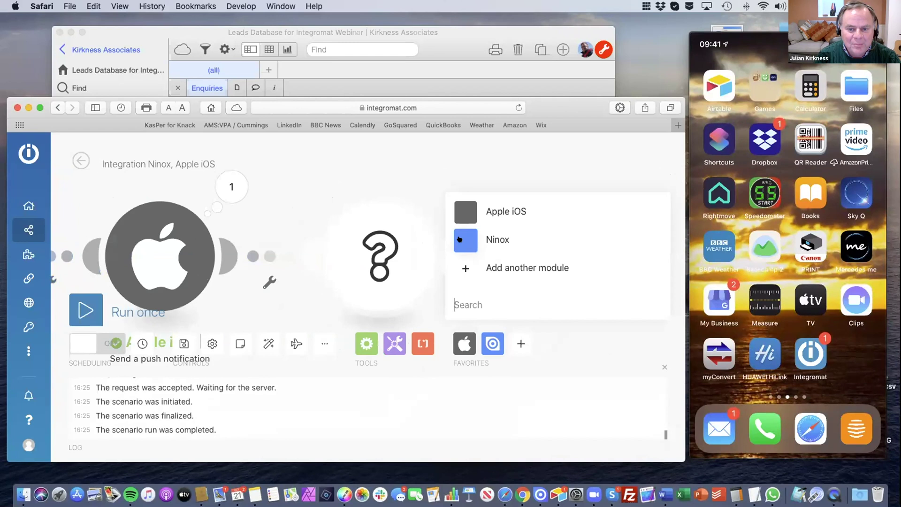
Make the step Ninox Update Record on Kirkness Associates, Leads Database for Integromat Webinar, Enquiries table.
click(461, 240)
scroll(528, 249, down, 5)
scroll(528, 250, down, 2)
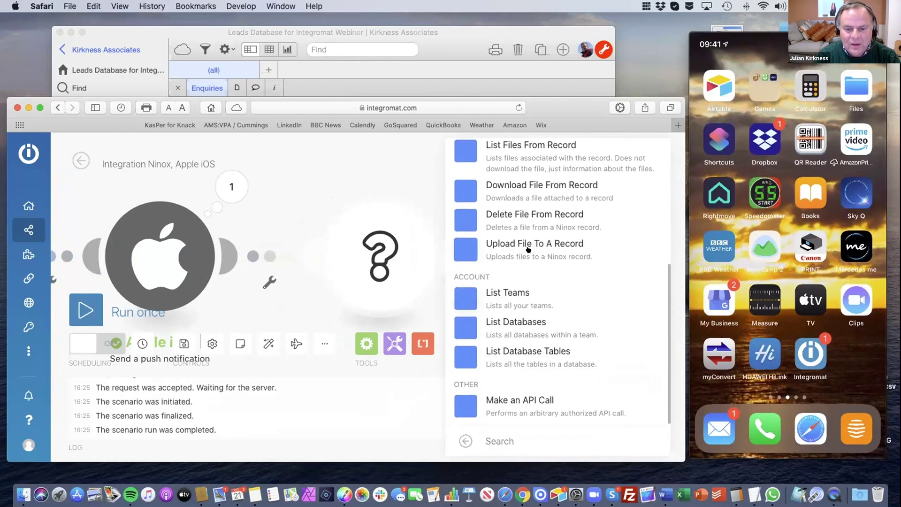
scroll(528, 254, up, 3)
scroll(473, 287, up, 2)
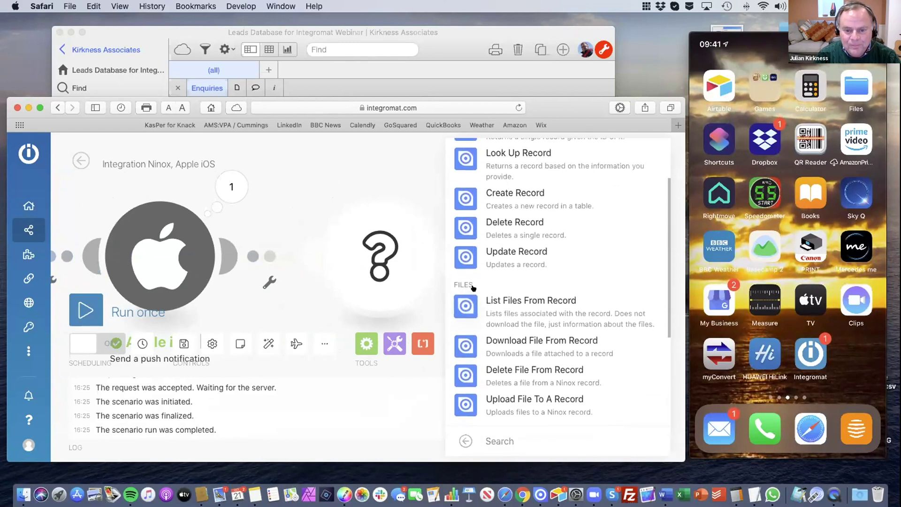
click(474, 289)
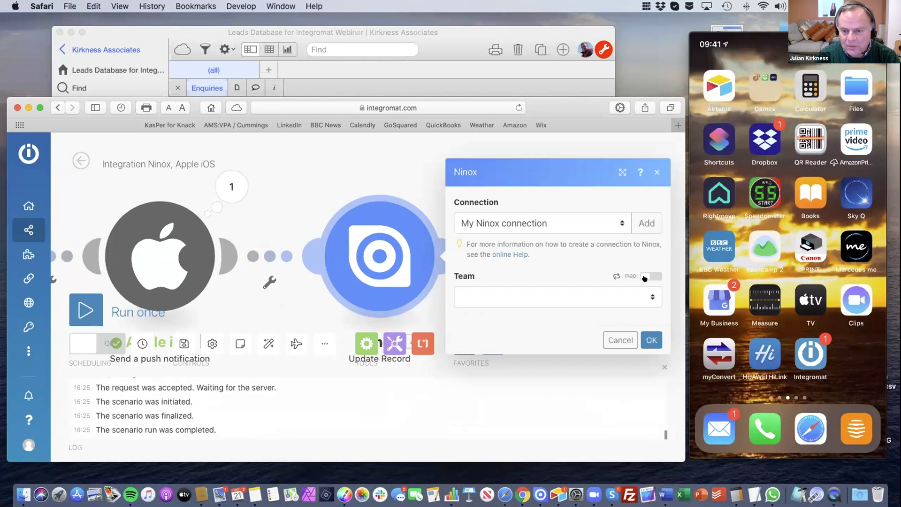
click(651, 297)
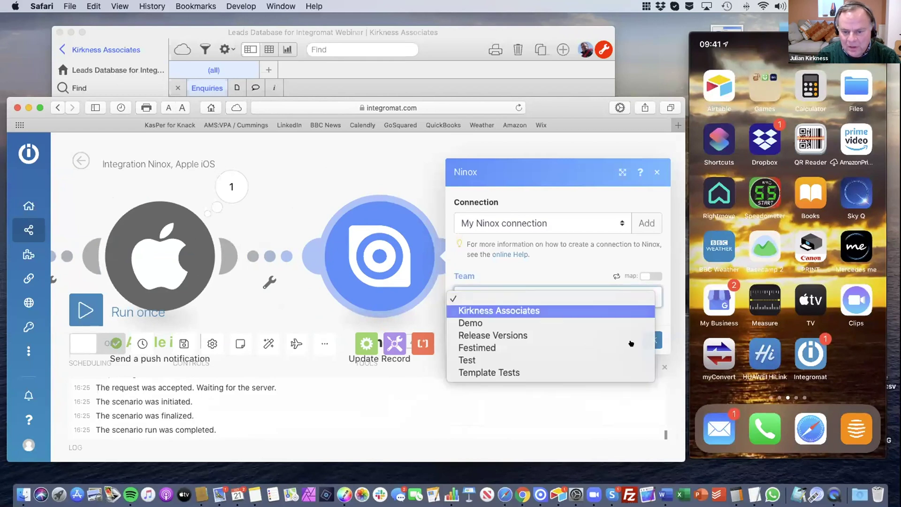
key(Return)
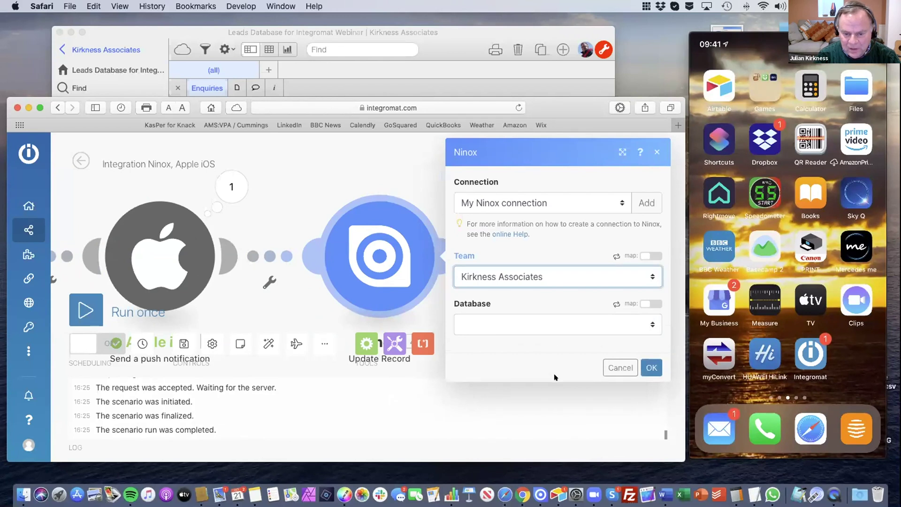
key(Tab)
key(space)
click(563, 425)
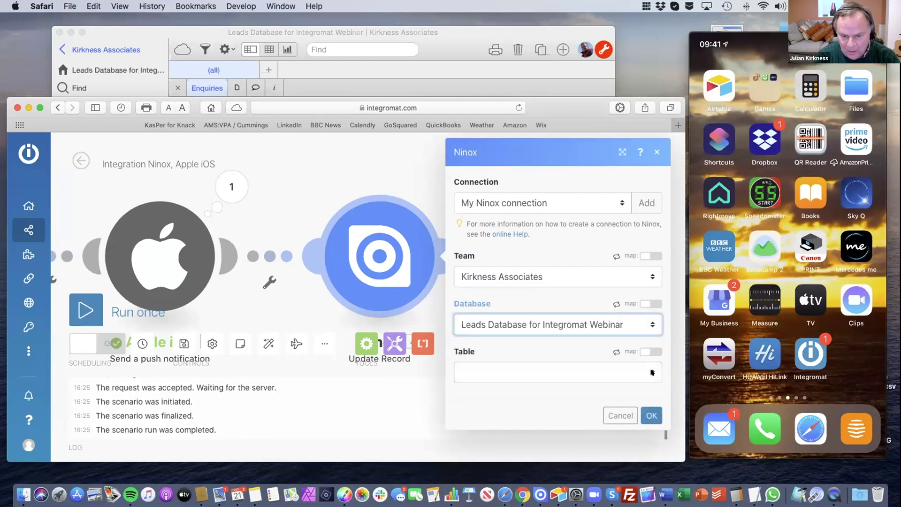
click(652, 373)
click(627, 385)
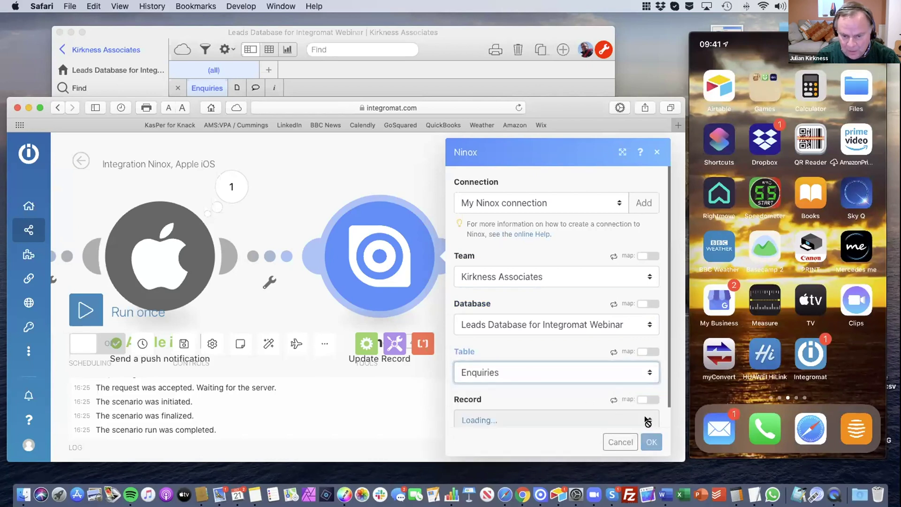
Map the triggering RecordID as the record, set Notification Sent to Yes and confirm Update Record.
click(598, 418)
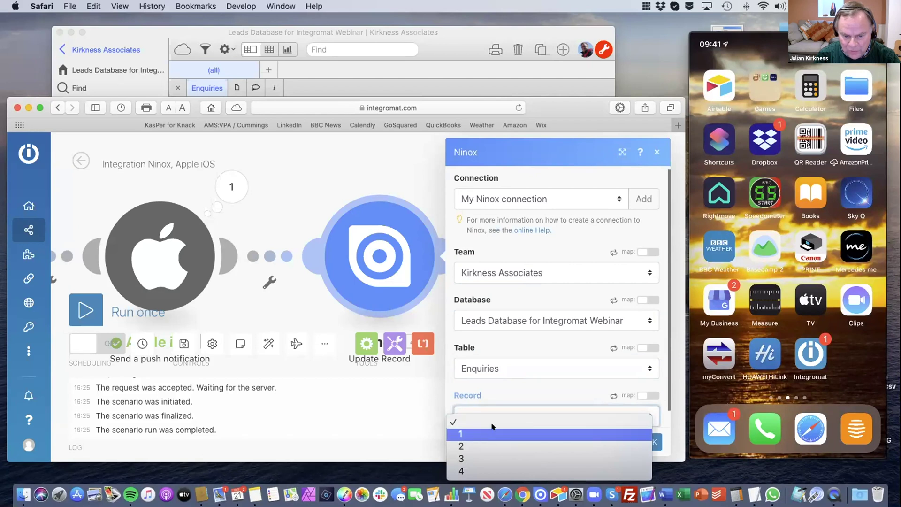
click(650, 399)
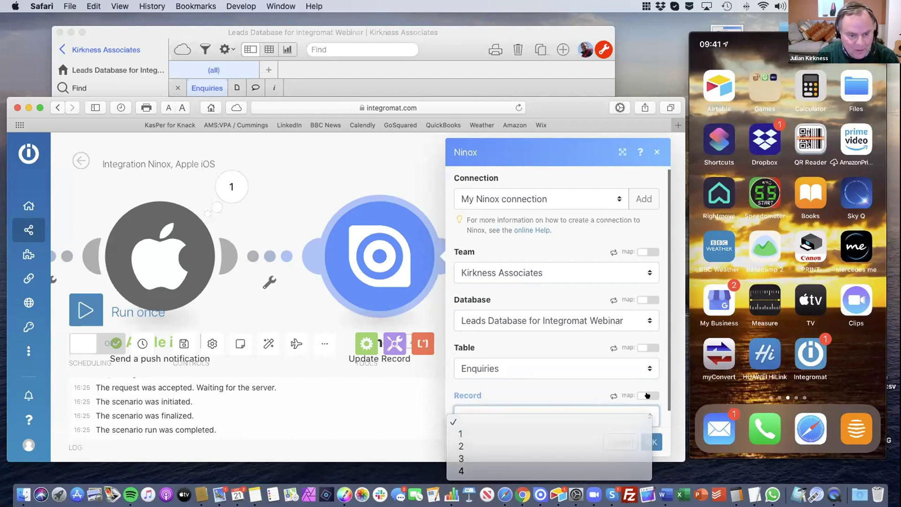
click(652, 421)
click(650, 442)
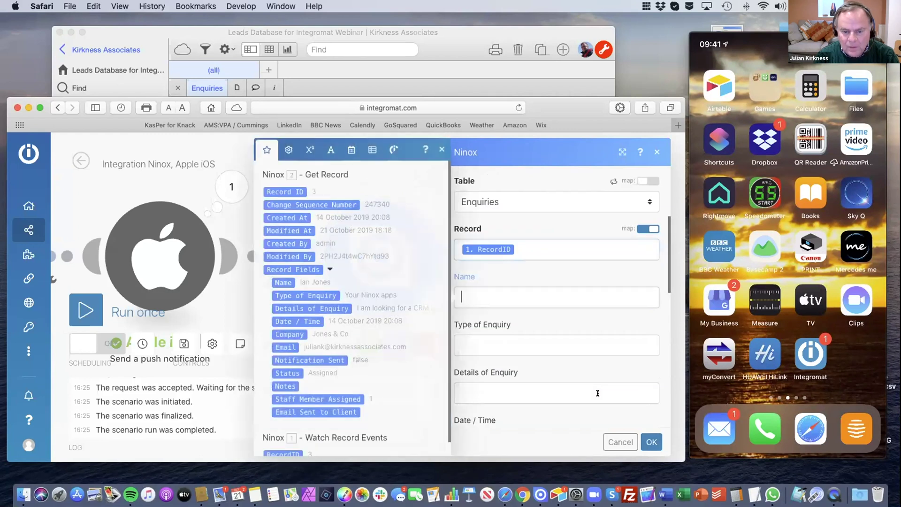
scroll(597, 393, down, 10)
scroll(478, 352, up, 3)
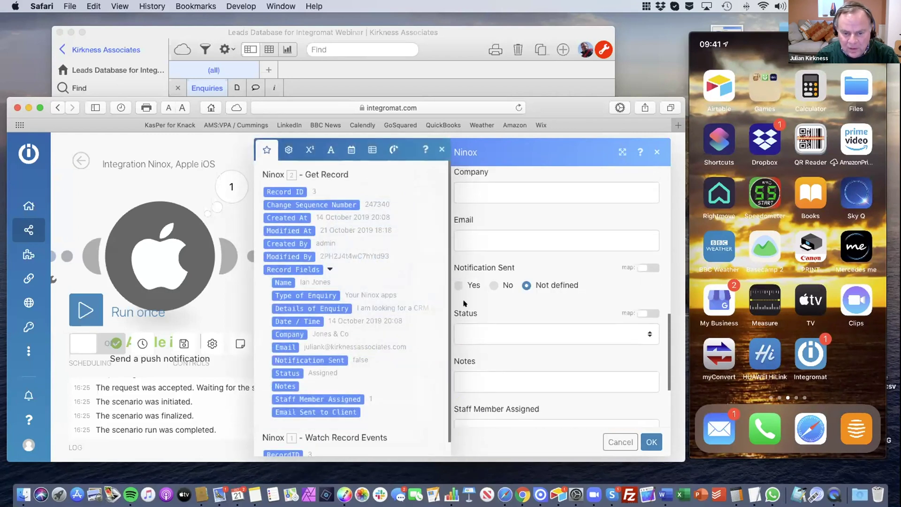
click(456, 284)
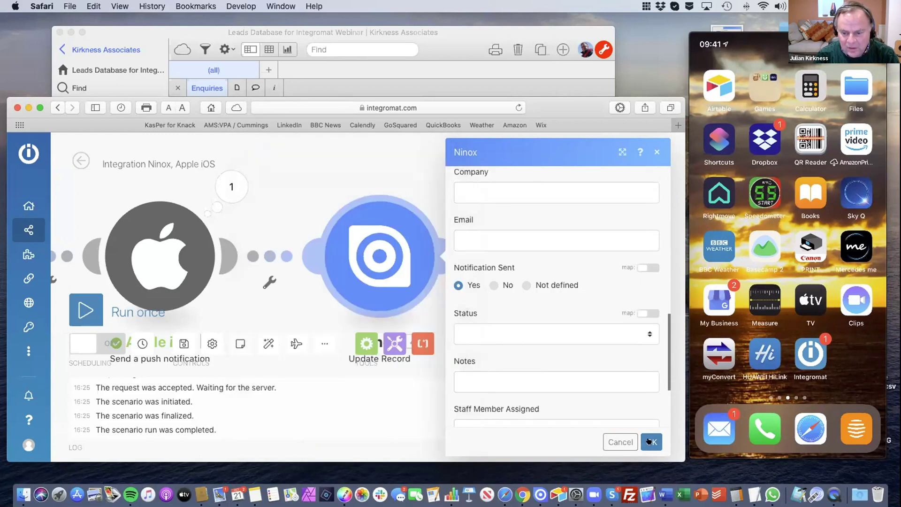
click(649, 441)
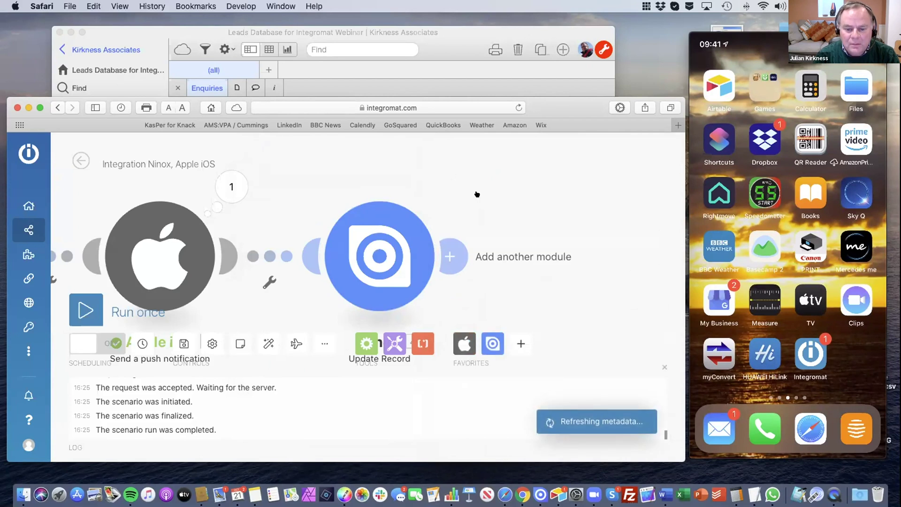
Turn on scheduling so the scenario runs immediately, then switch toward the Ninox window.
click(98, 342)
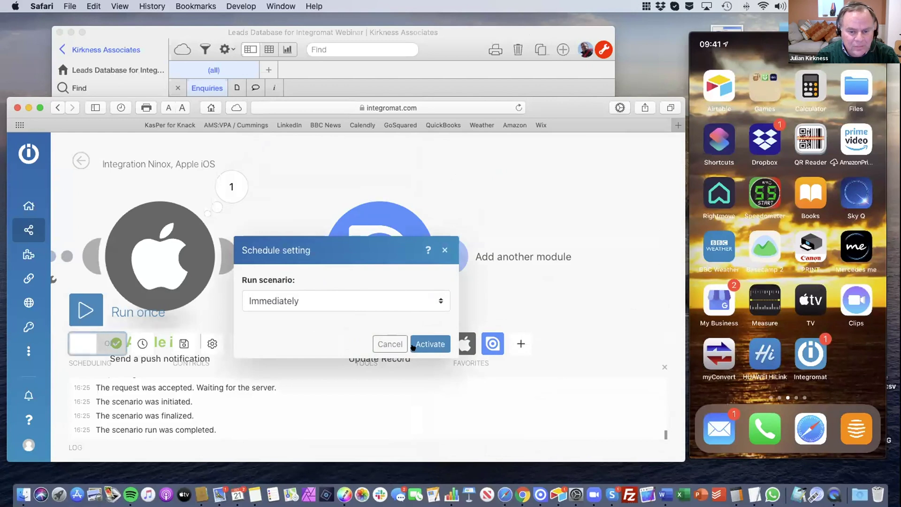
click(430, 342)
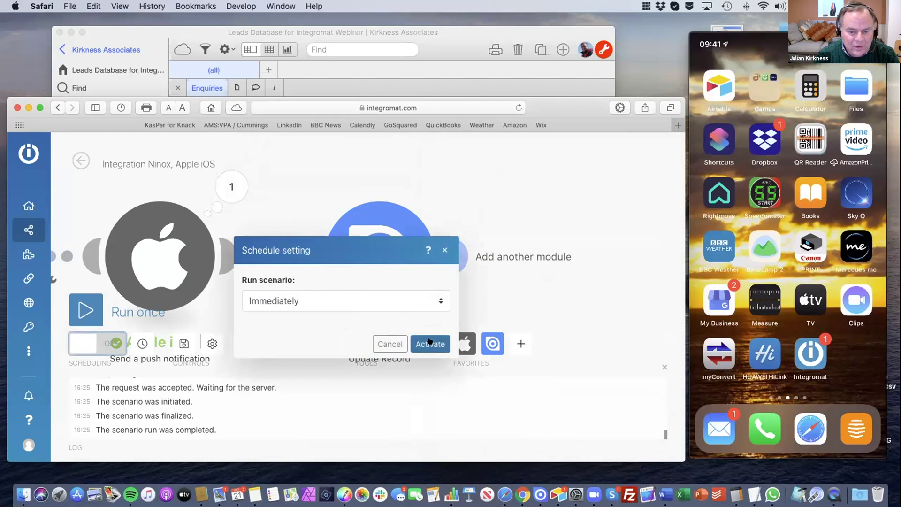
click(462, 41)
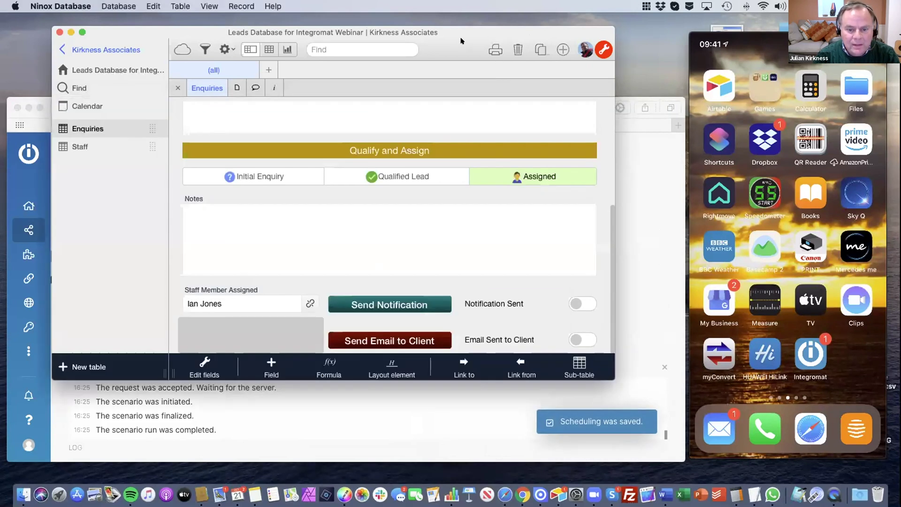
key(super+Tab)
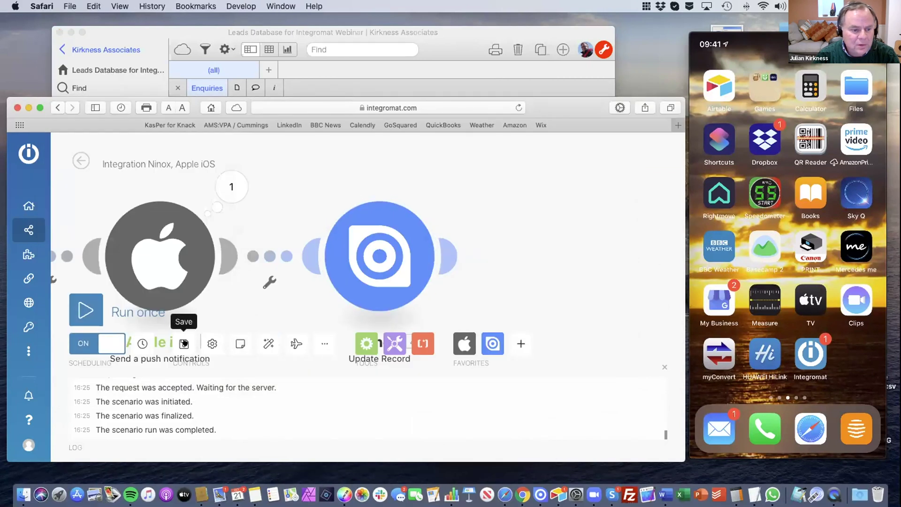
Save the scenario, then run Send Notification on the enquiry in Ninox and check the run in Integromat.
click(183, 343)
click(462, 45)
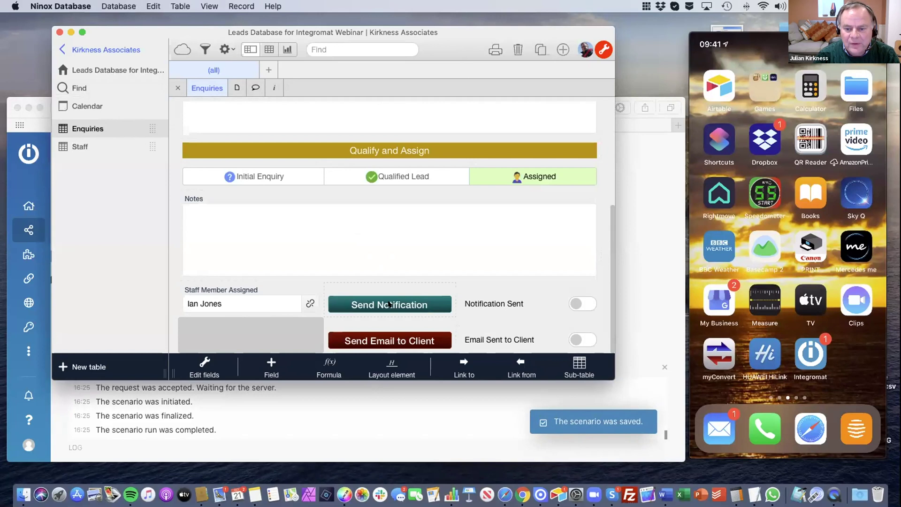
click(430, 308)
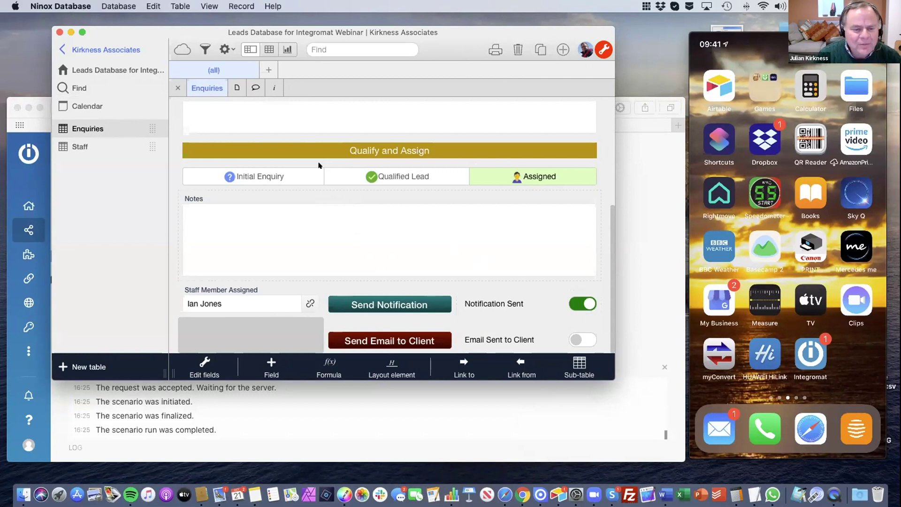
click(483, 384)
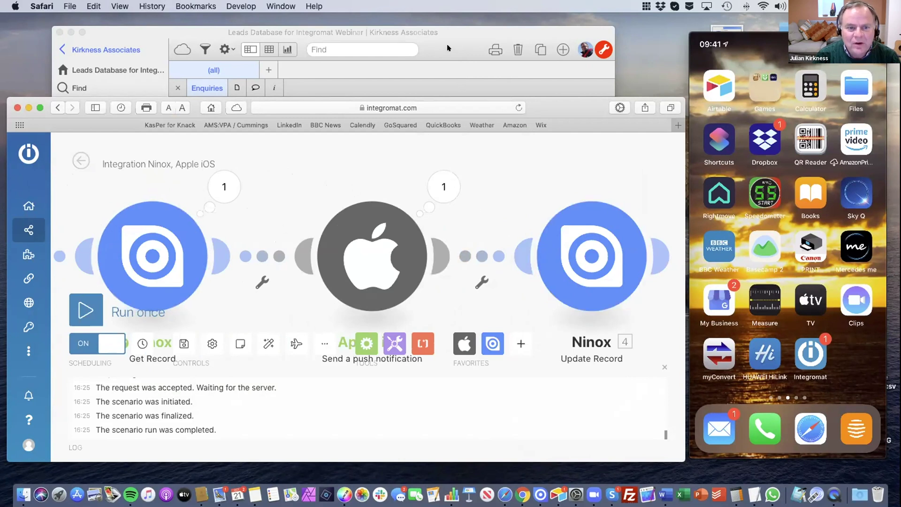
Inspect the Send Notification button's on-click formula in Ninox, then return to the scenario.
key(super+Tab)
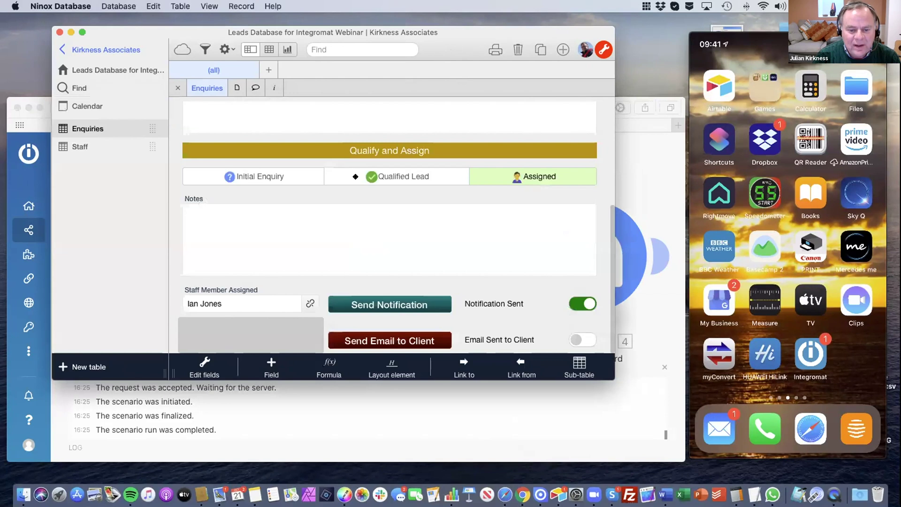
click(388, 299)
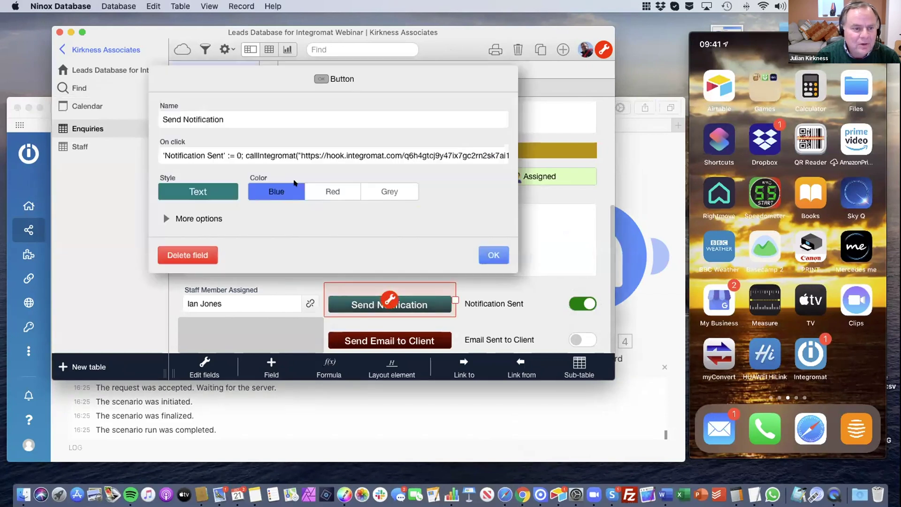
click(183, 153)
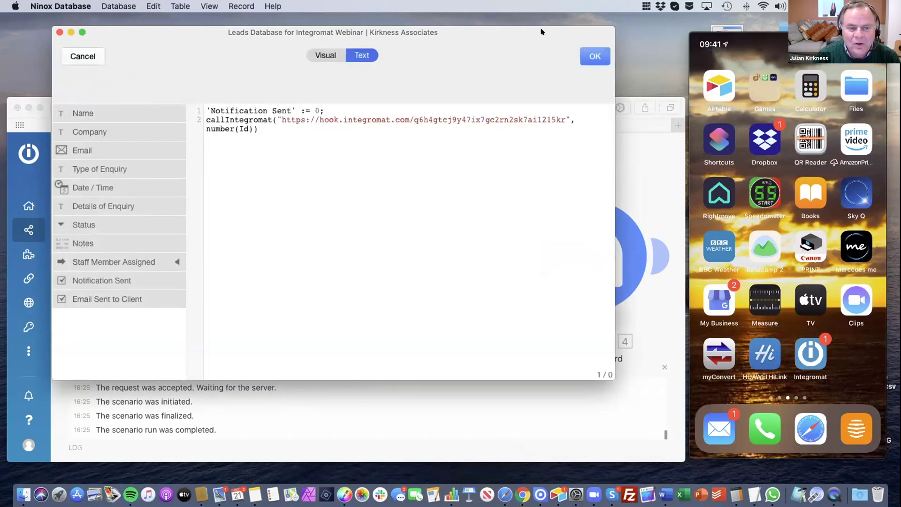
click(642, 167)
scroll(550, 231, right, 5)
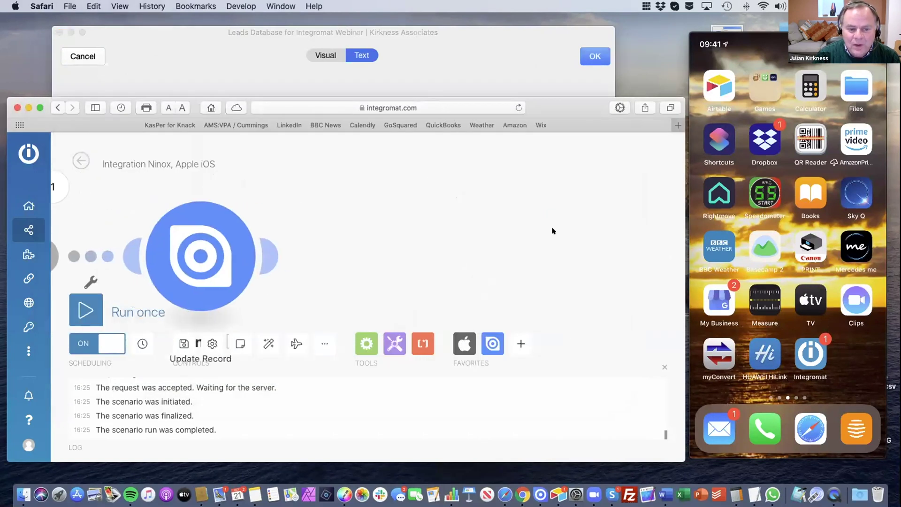
scroll(550, 232, left, 3)
scroll(584, 267, left, 3)
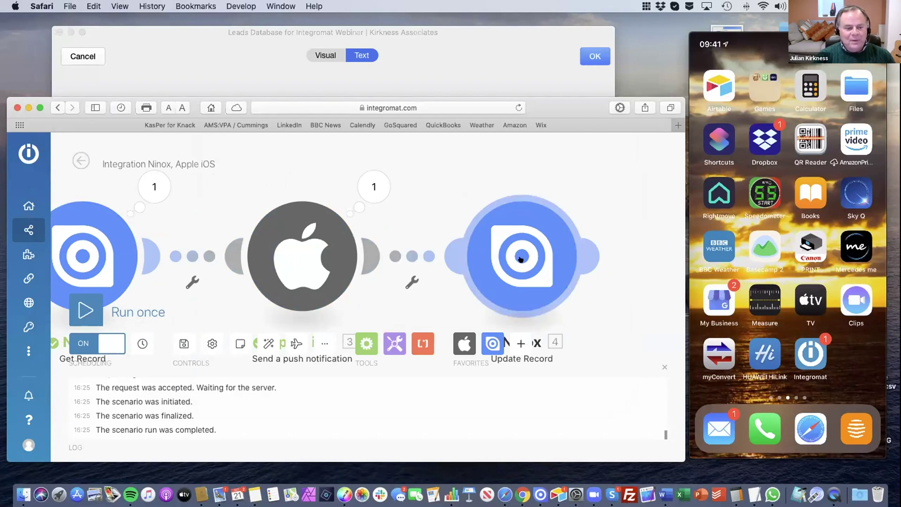
Close the execution log panel on the scenario canvas.
click(664, 367)
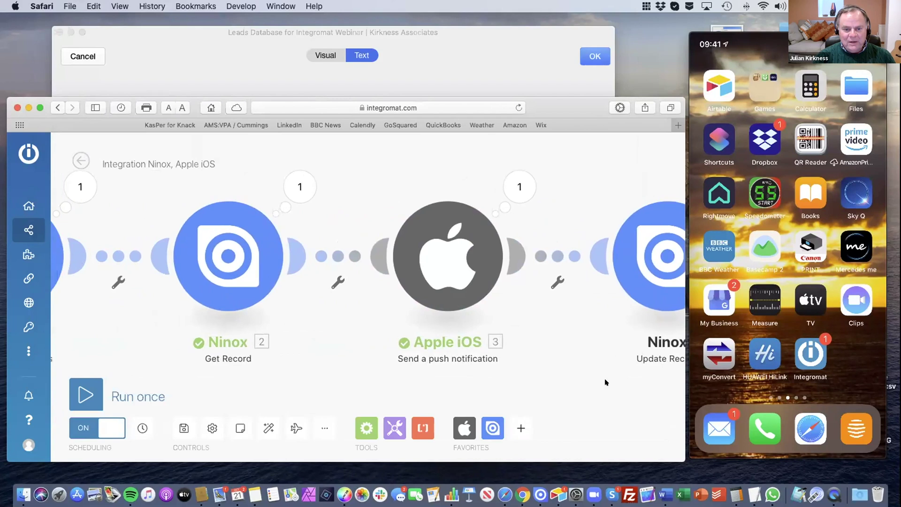
scroll(605, 383, left, 3)
scroll(535, 331, right, 3)
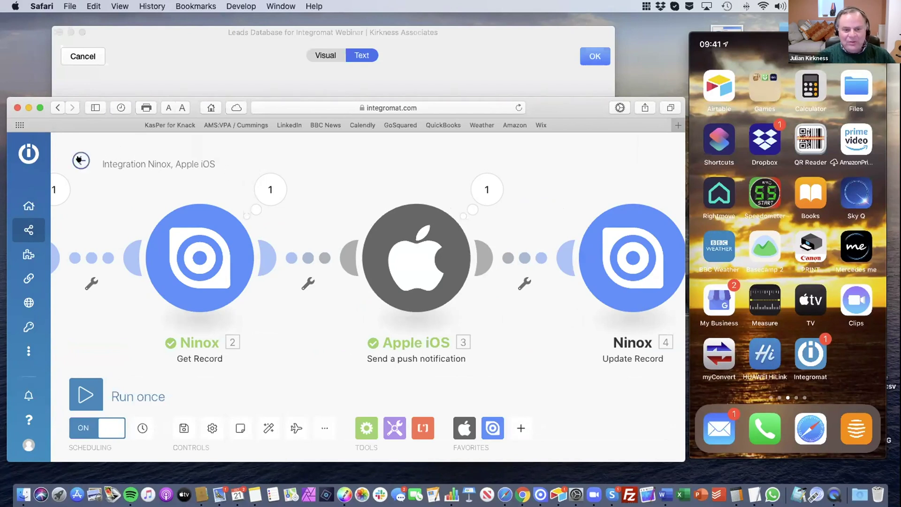
Leave the editor and browse to the Ninox Demos folder in the Scenarios list.
click(80, 161)
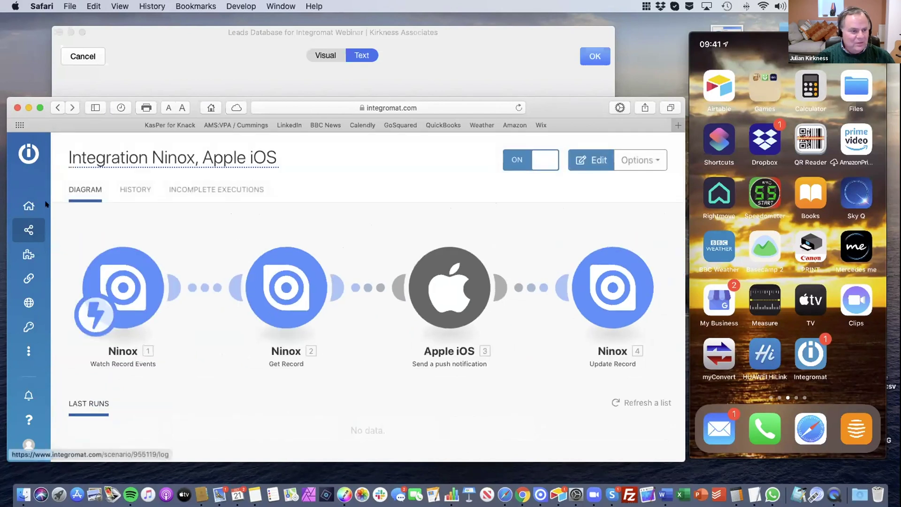
mouse_move(30, 229)
click(73, 233)
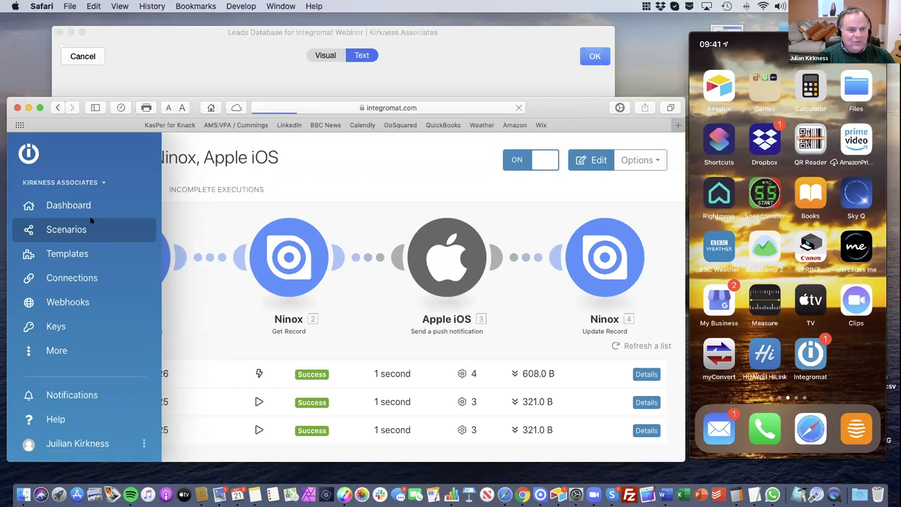
click(116, 272)
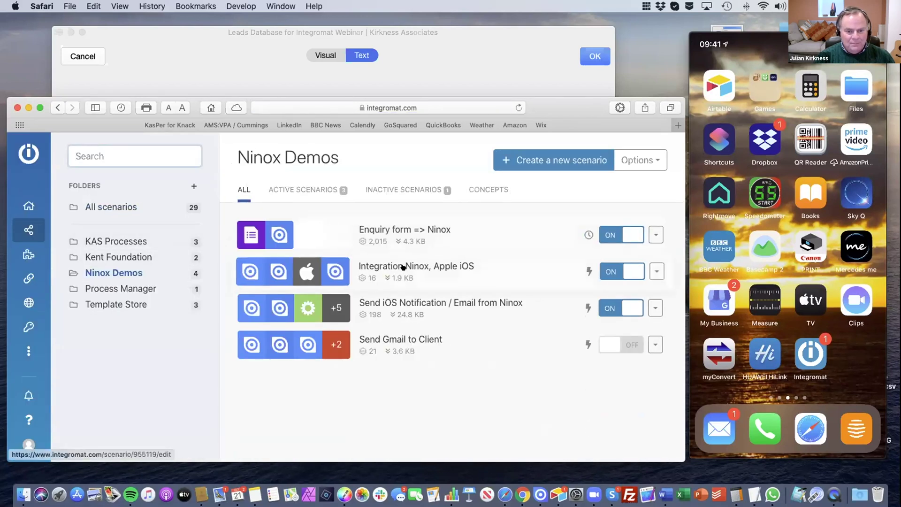
Peek at the Integration Ninox, Apple iOS scenario, then open Send iOS Notification / Email from Ninox.
click(403, 268)
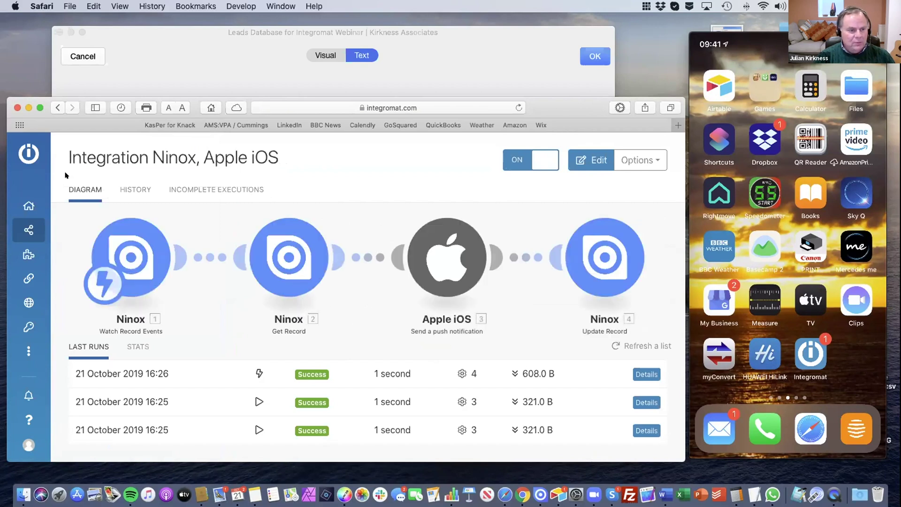
click(56, 107)
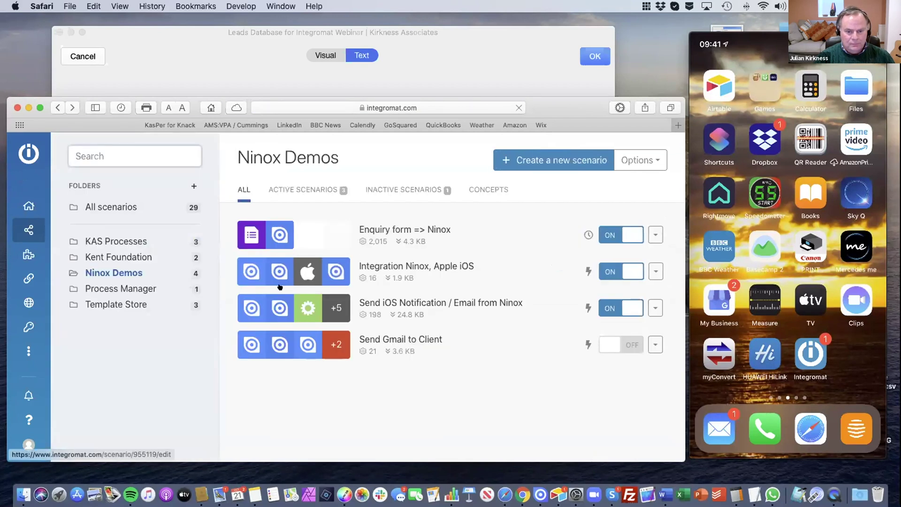
click(261, 305)
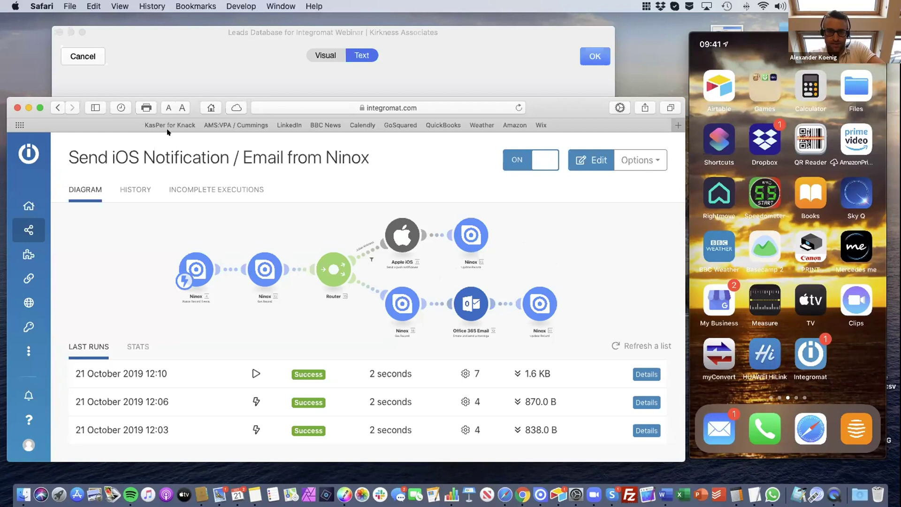
Cancel the Ninox formula editor and Button dialog unchanged, then return to Integromat.
click(433, 41)
click(94, 54)
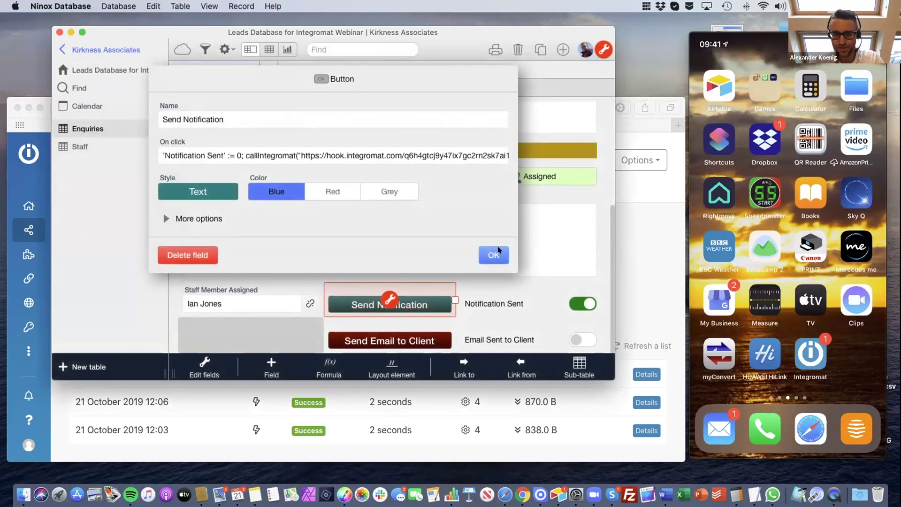
click(494, 255)
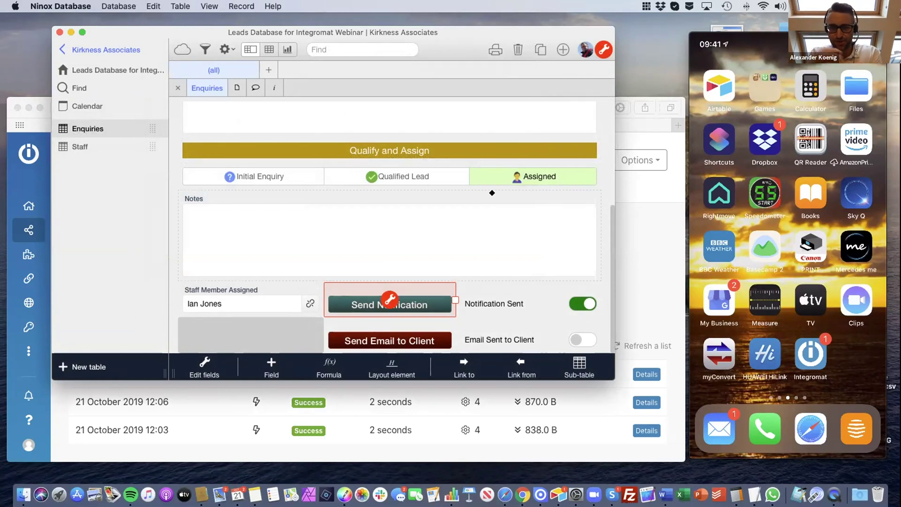
click(641, 251)
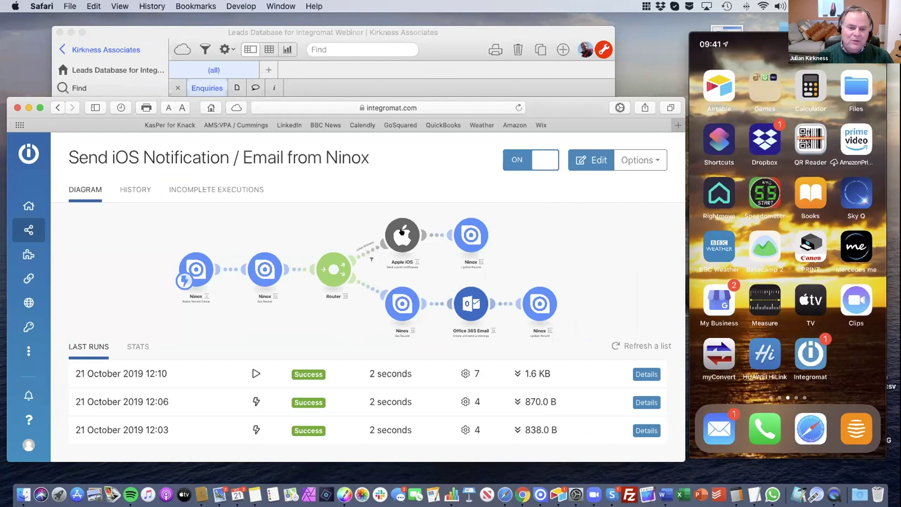
Edit the scenario and view the Apple iOS New Enquiry notification settings, then bring up the templates site.
click(402, 232)
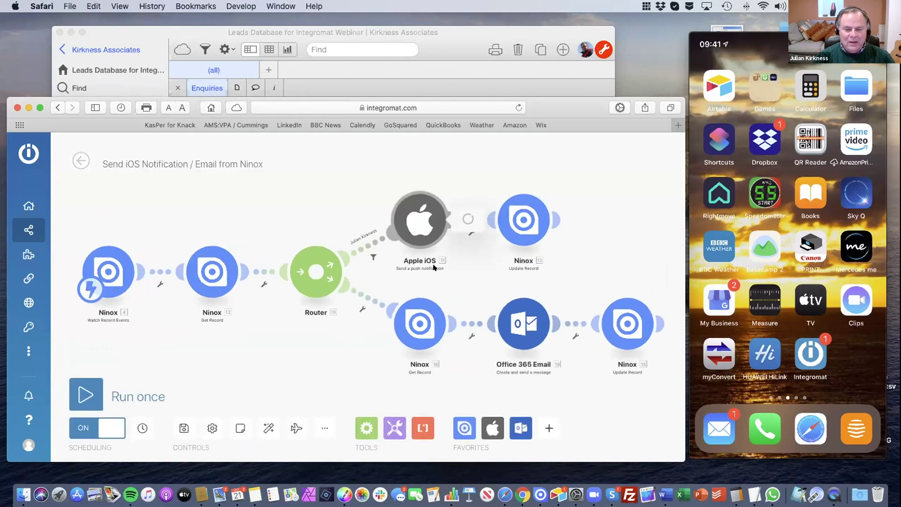
click(415, 219)
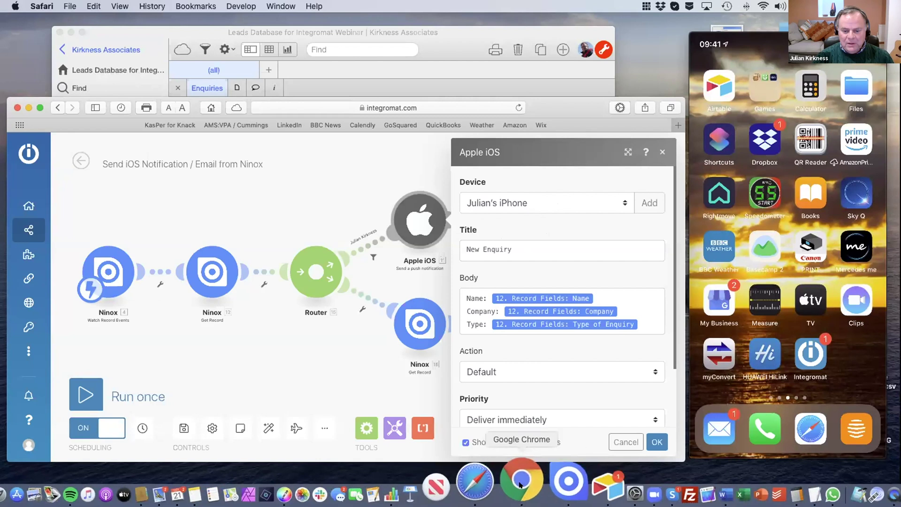
click(519, 481)
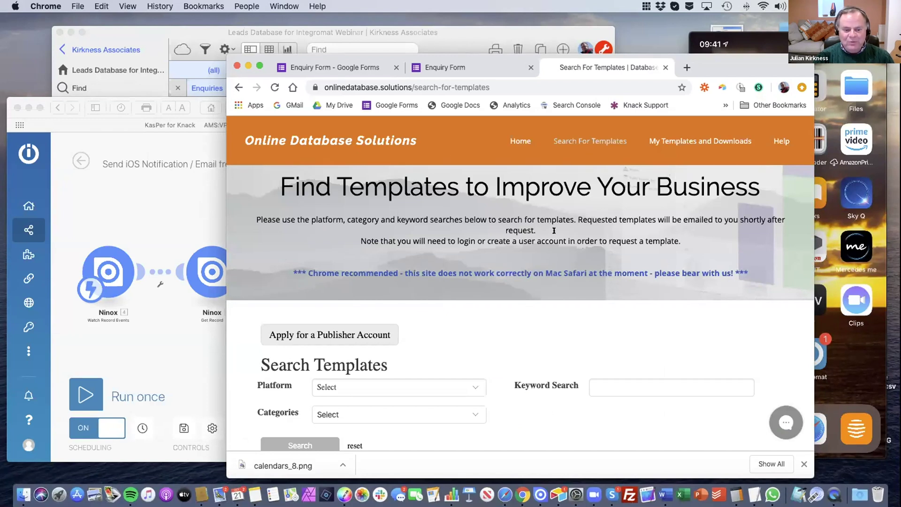
scroll(549, 233, down, 2)
scroll(546, 228, down, 5)
scroll(542, 232, down, 3)
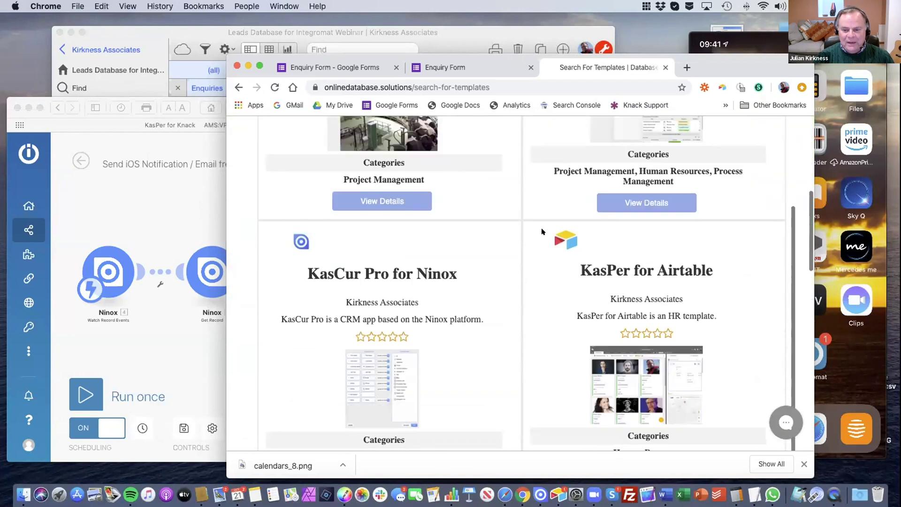
scroll(542, 232, down, 5)
scroll(543, 232, down, 1)
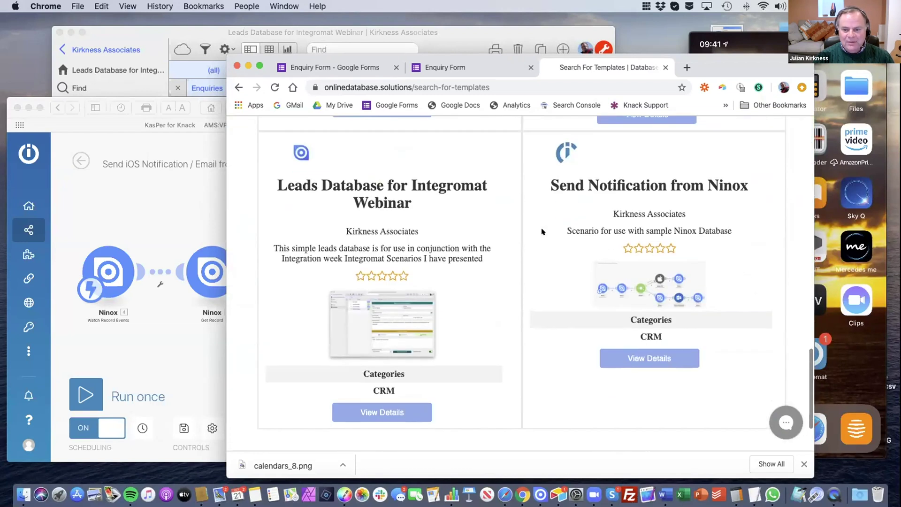
scroll(543, 232, up, 1)
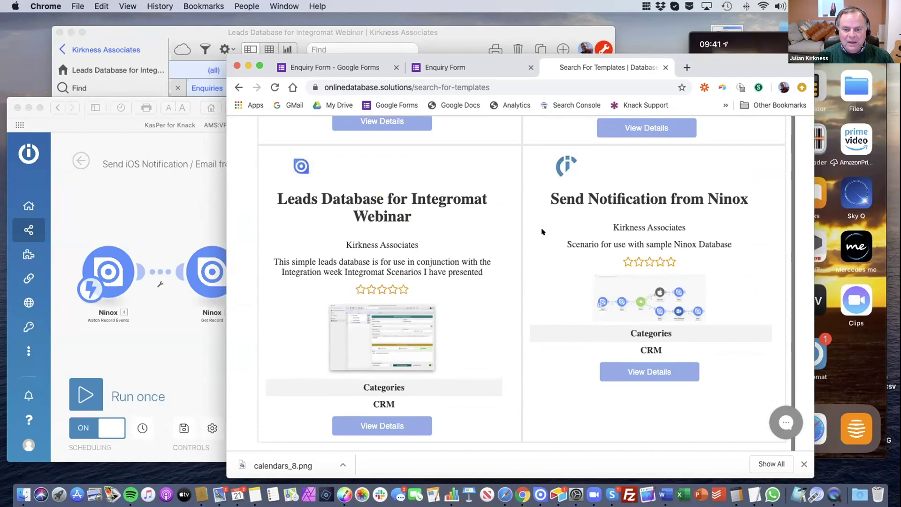